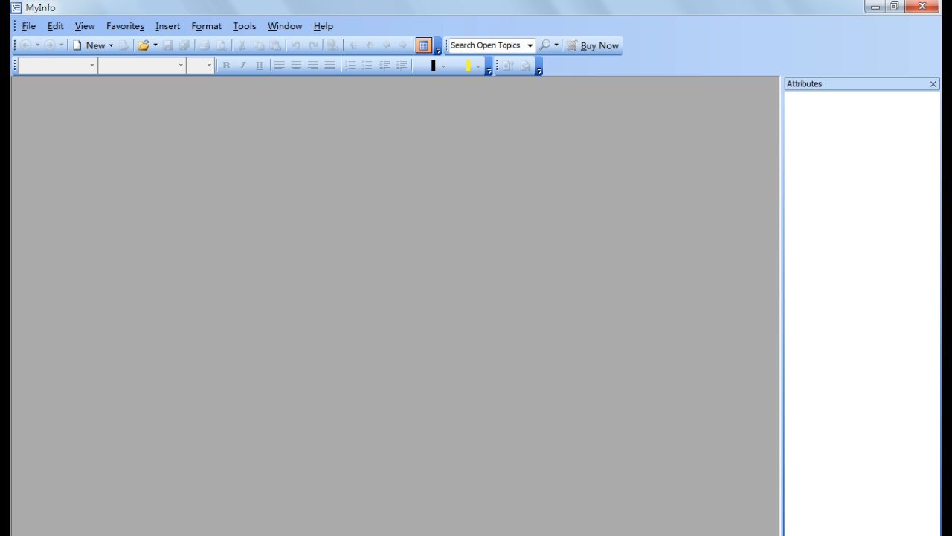
# Step: Create a new topic named "Sep trips" from the Blank Topic template
pyautogui.moveTo(120, 535)
pyautogui.click(34, 27)
pyautogui.moveTo(46, 32)
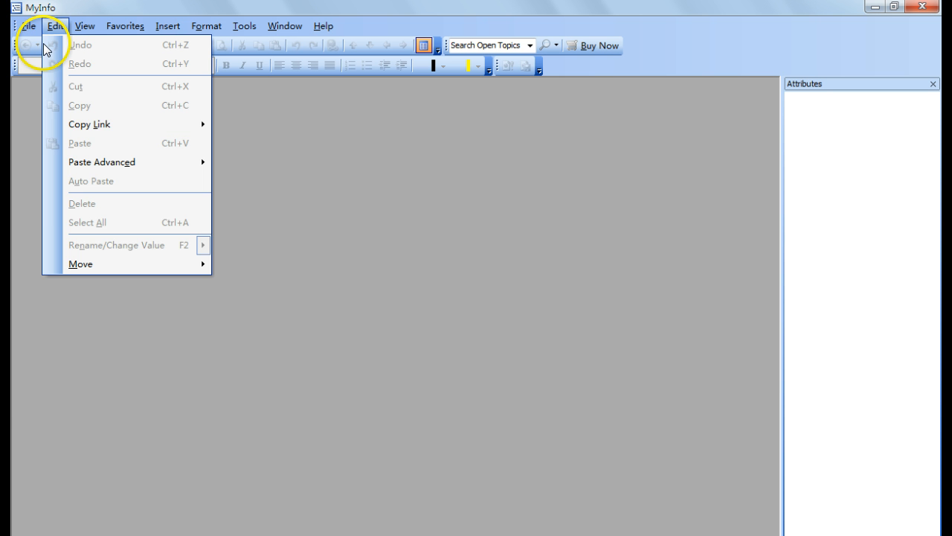
pyautogui.click(27, 45)
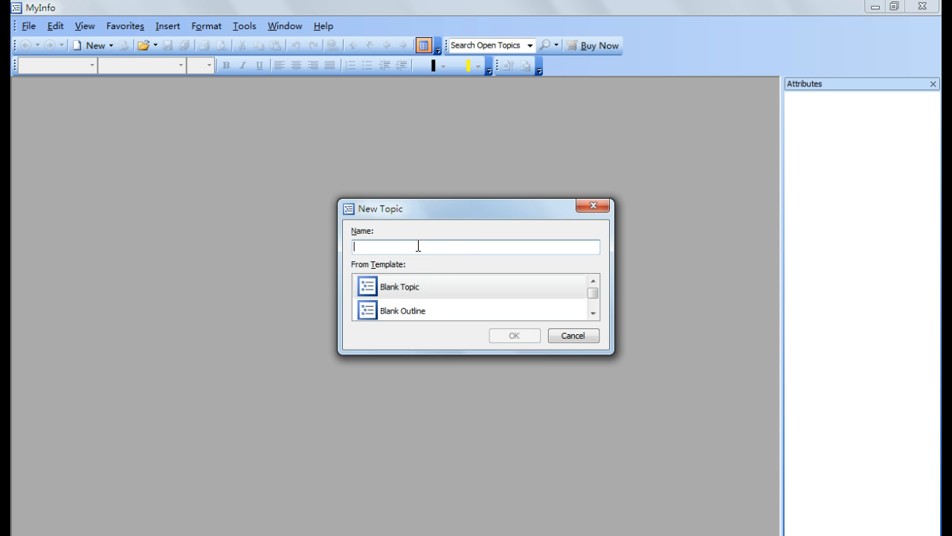
pyautogui.write('Sep')
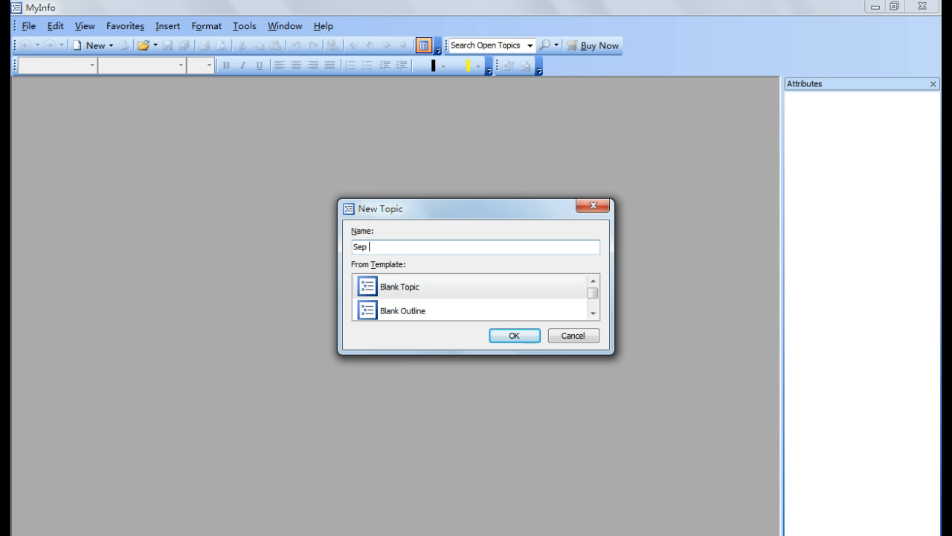
pyautogui.write(' trips')
pyautogui.click(399, 288)
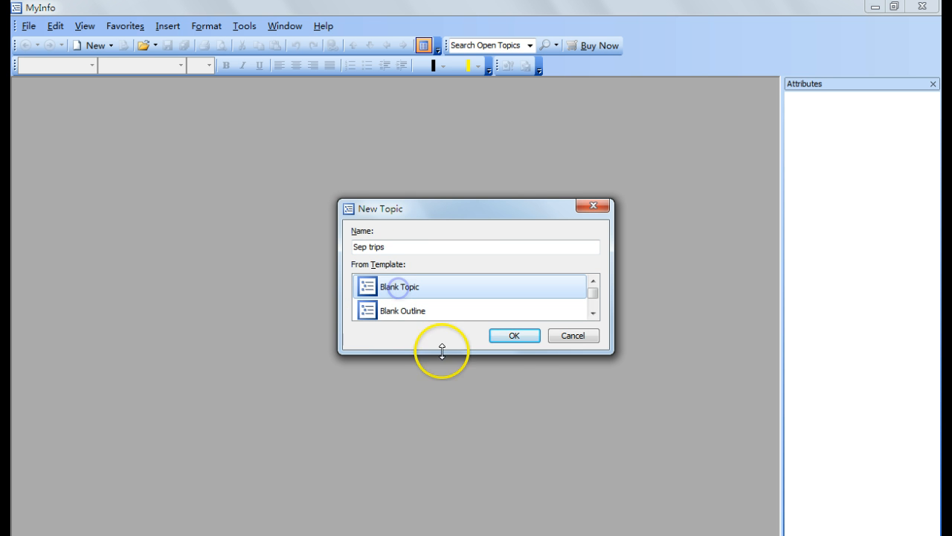
pyautogui.click(521, 342)
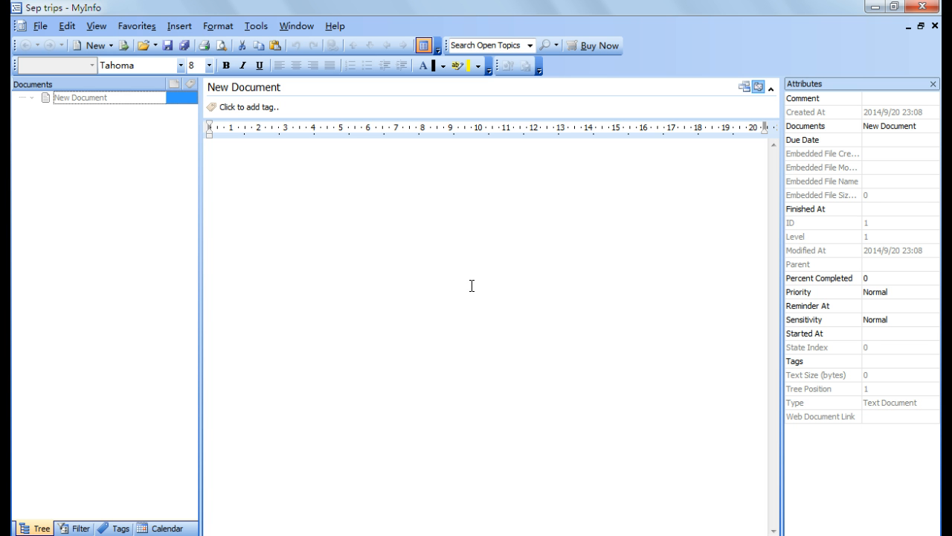
# Step: Change the title of the new document to "London"
pyautogui.click(480, 289)
pyautogui.click(295, 85)
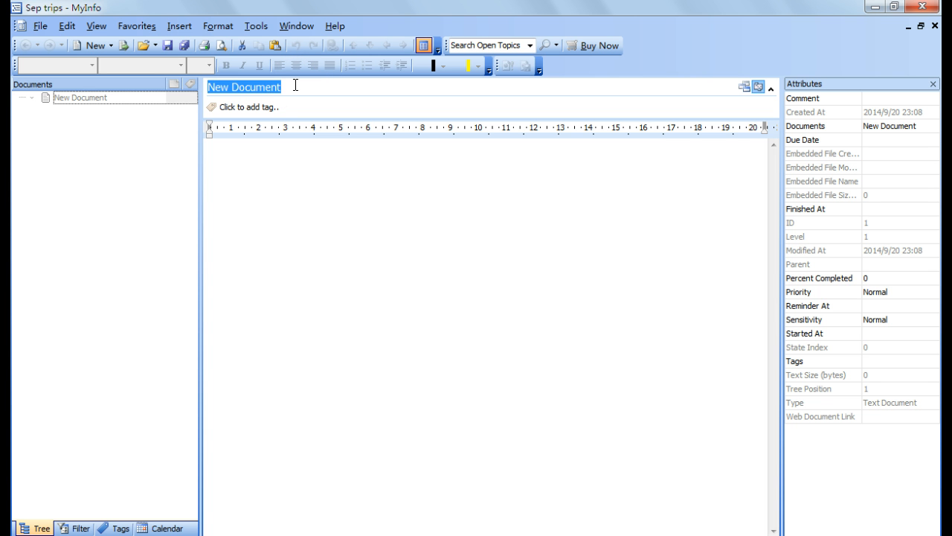
pyautogui.write('London')
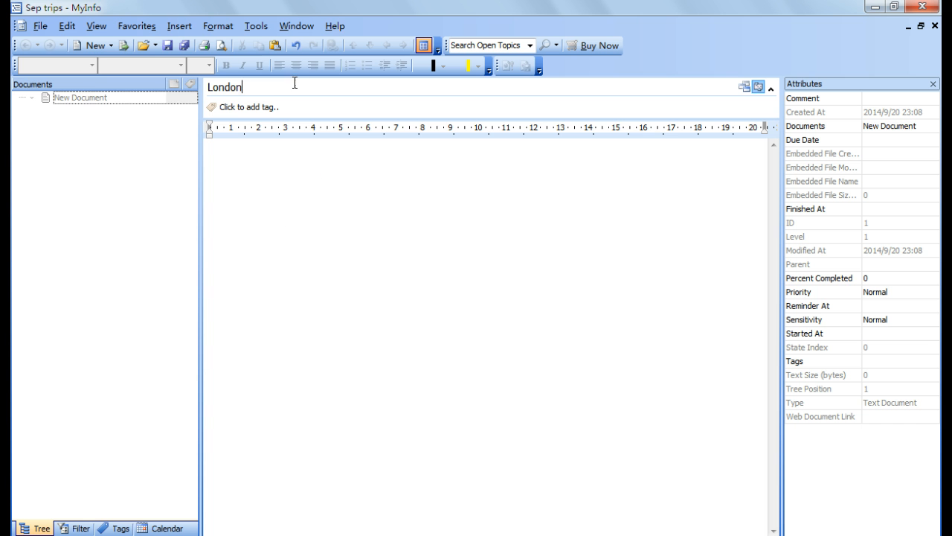
pyautogui.click(305, 219)
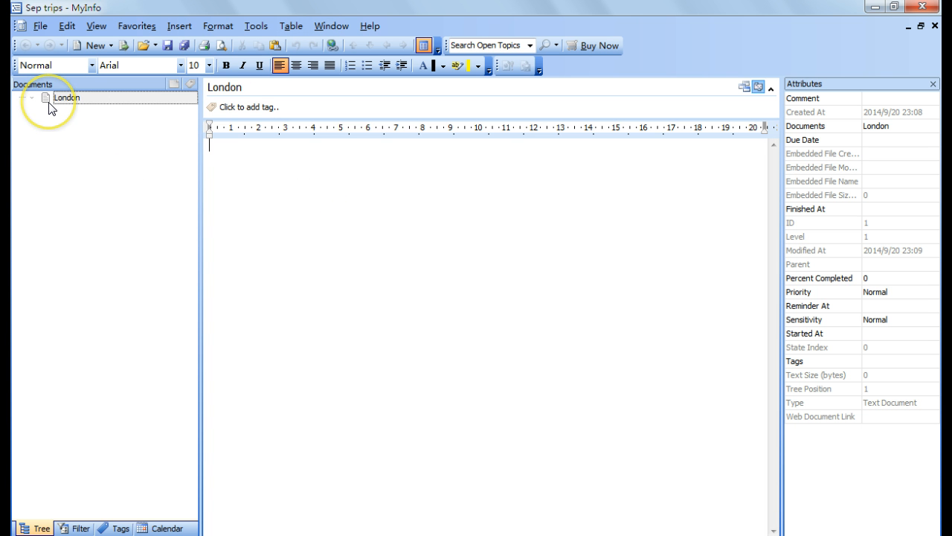
# Step: Add the tag "Conference trip" to the London document
pyautogui.click(283, 105)
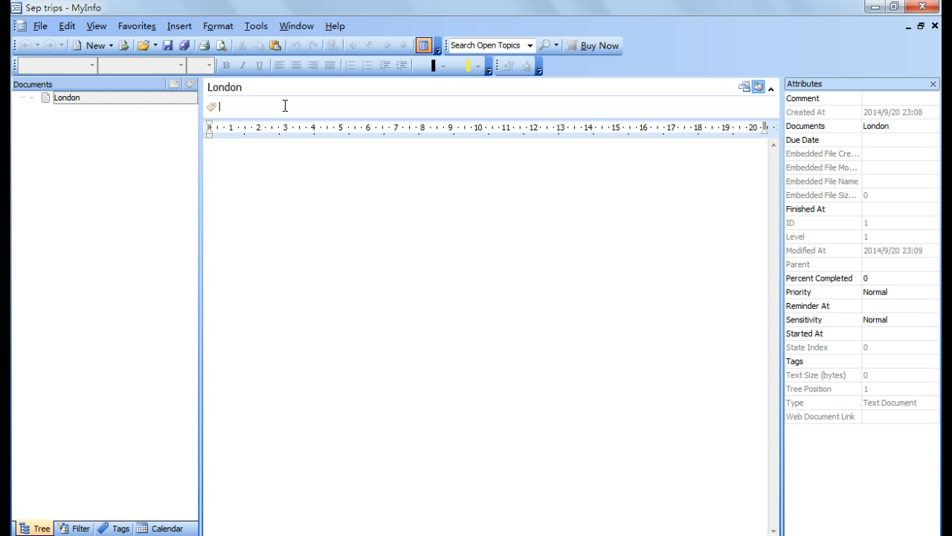
pyautogui.write('Conference trip')
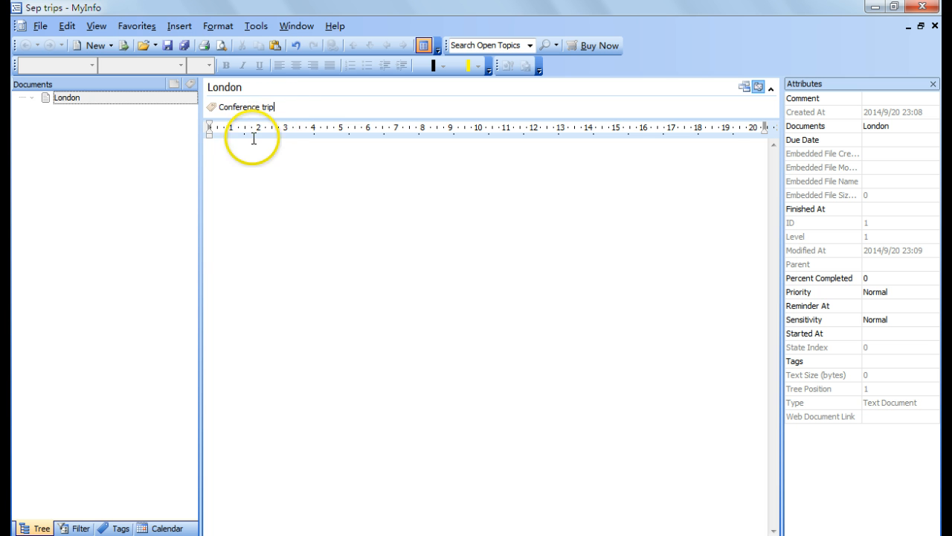
pyautogui.click(272, 191)
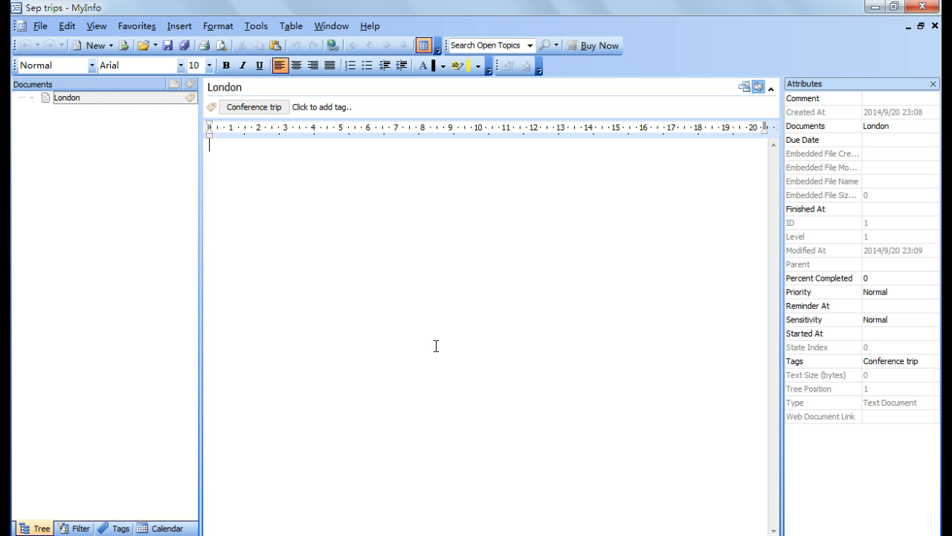
# Step: Write the line "Dates: Sep 7 - Sep 17" at the start of the London document
pyautogui.write('Date:')
pyautogui.press('BackSpace')
pyautogui.press('BackSpace')
pyautogui.write('s: Sep 7 - Sep 17')
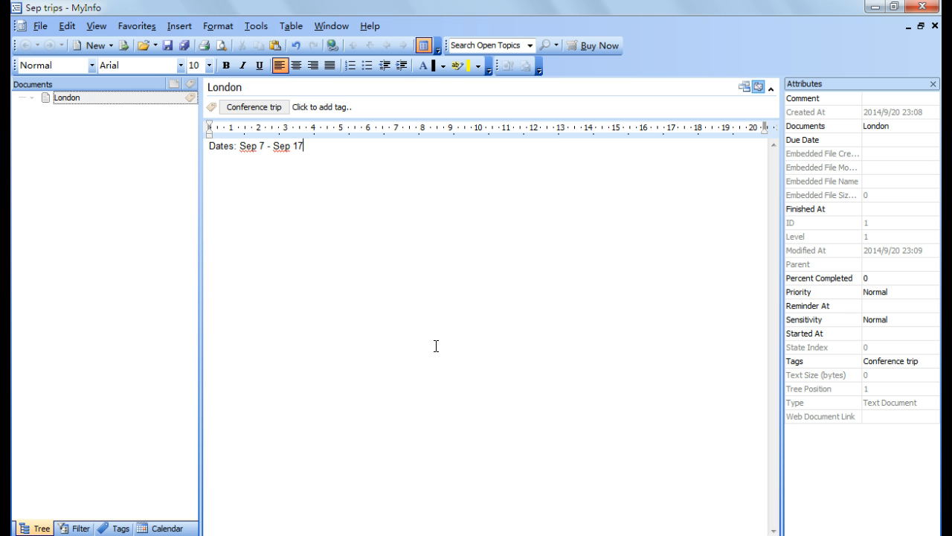
# Step: Add the lines "Flight no: EK 354" and "Departure: Terminal 2 in Changi" below the dates, separated by blank space
pyautogui.press('Return')
pyautogui.press('Return')
pyautogui.write('Flight no: EK 354')
pyautogui.press('Return')
pyautogui.write('Departure')
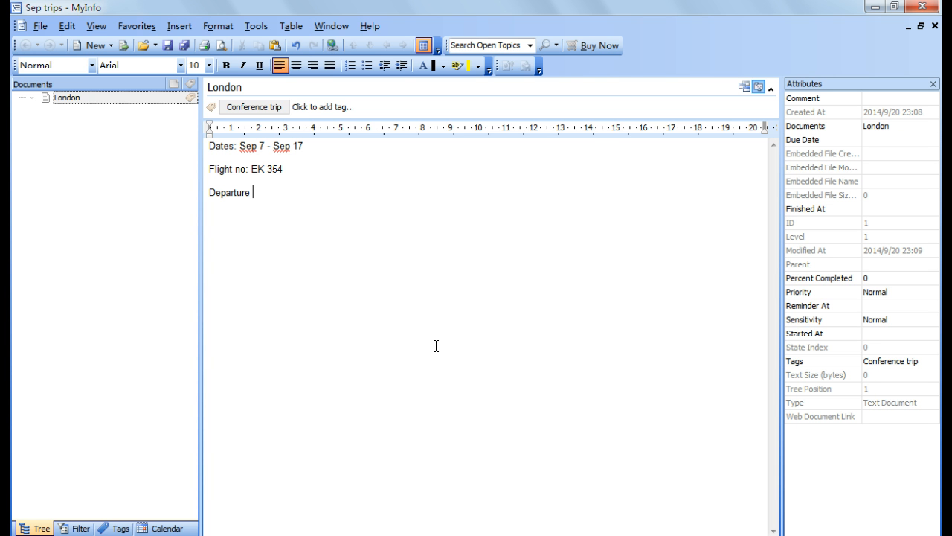
pyautogui.press('BackSpace')
pyautogui.write(': Terminal 2 in Changi')
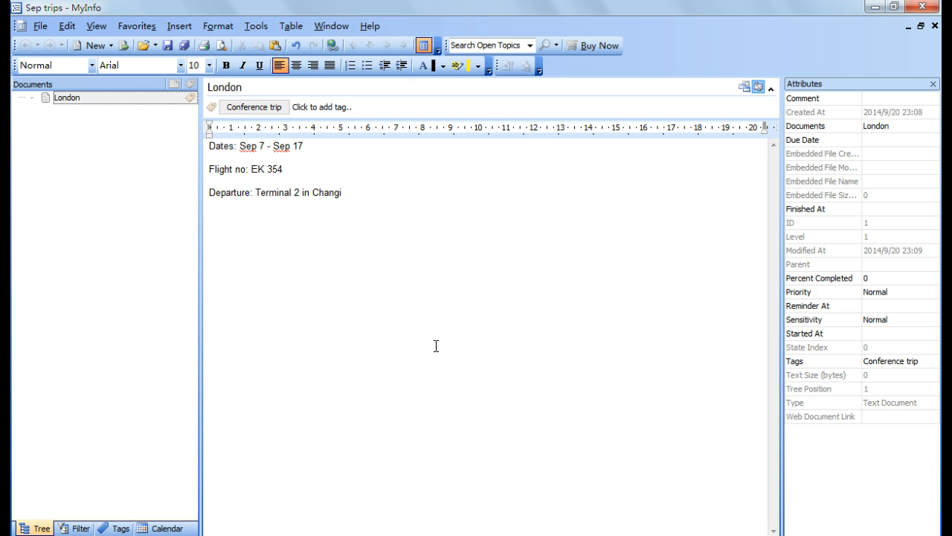
# Step: Add the line "Arrival: Gatwick airport" below the departure line
pyautogui.press('Return')
pyautogui.write('Arrival: Gatwick')
pyautogui.write('airport')
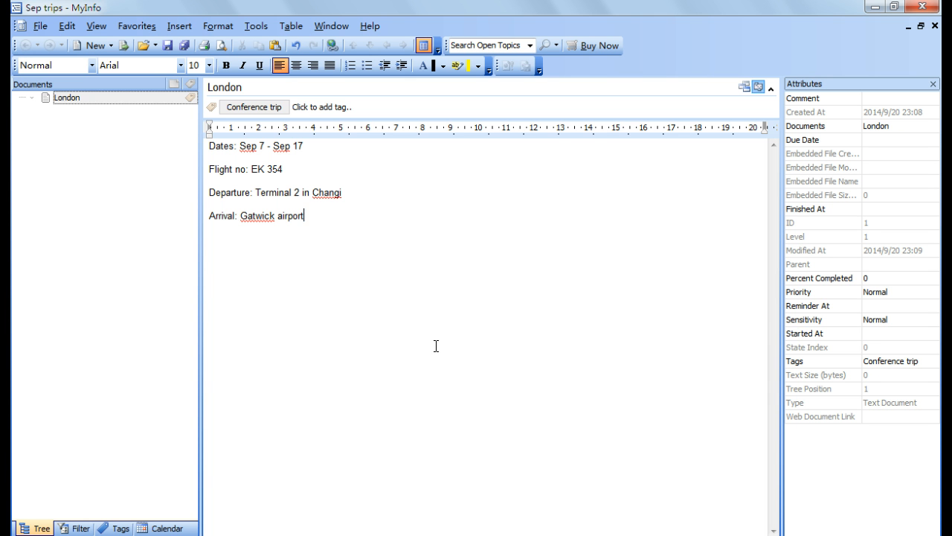
pyautogui.click(416, 326)
pyautogui.click(343, 272)
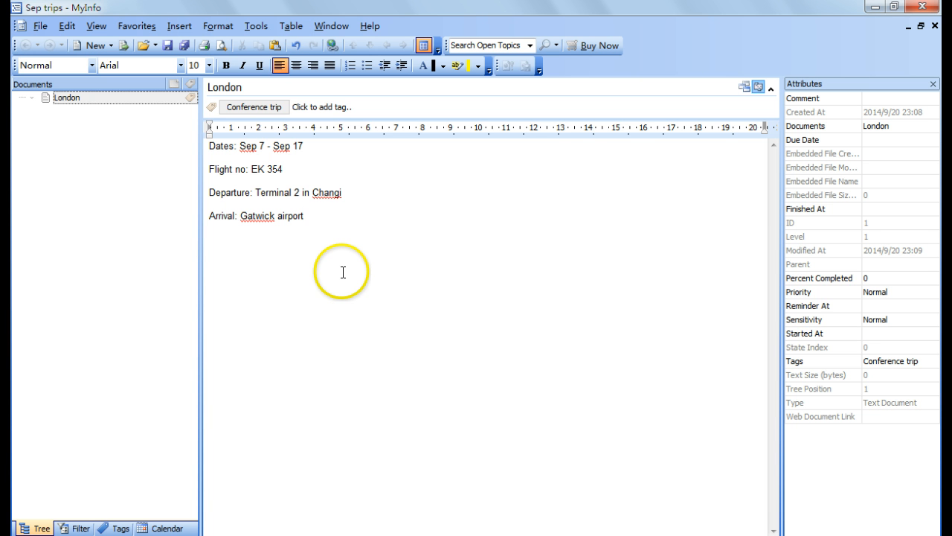
# Step: Apply the Heading 1 style to the word "Dates" in the first line
pyautogui.click(222, 145)
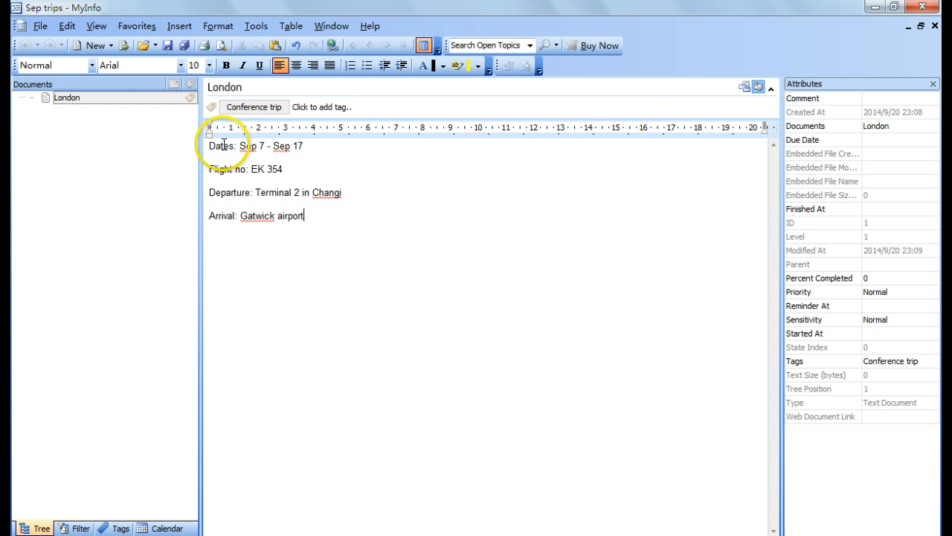
pyautogui.click(218, 149)
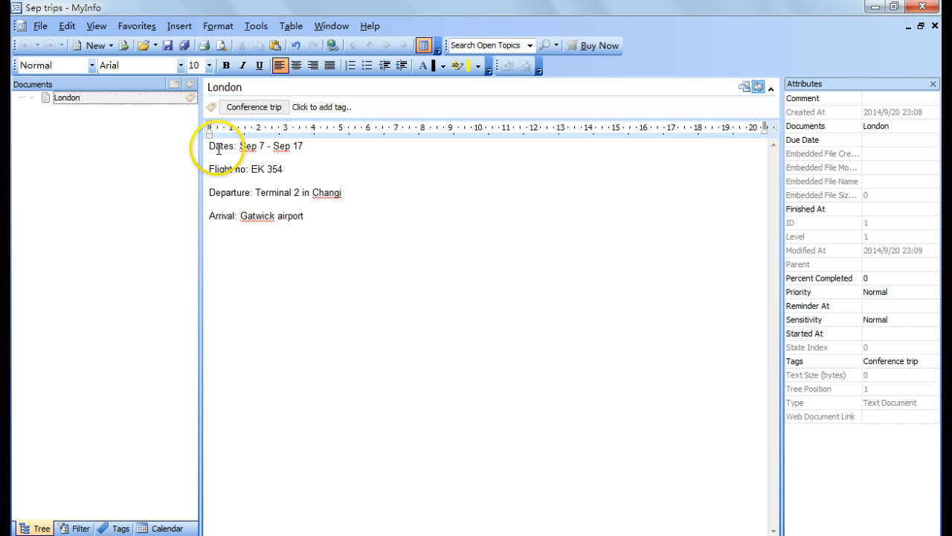
pyautogui.doubleClick(223, 151)
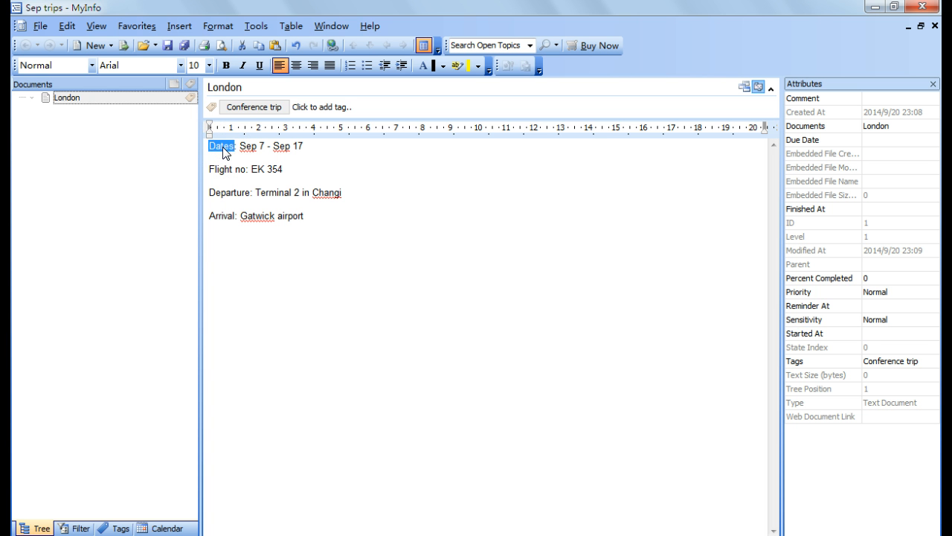
pyautogui.rightClick(226, 145)
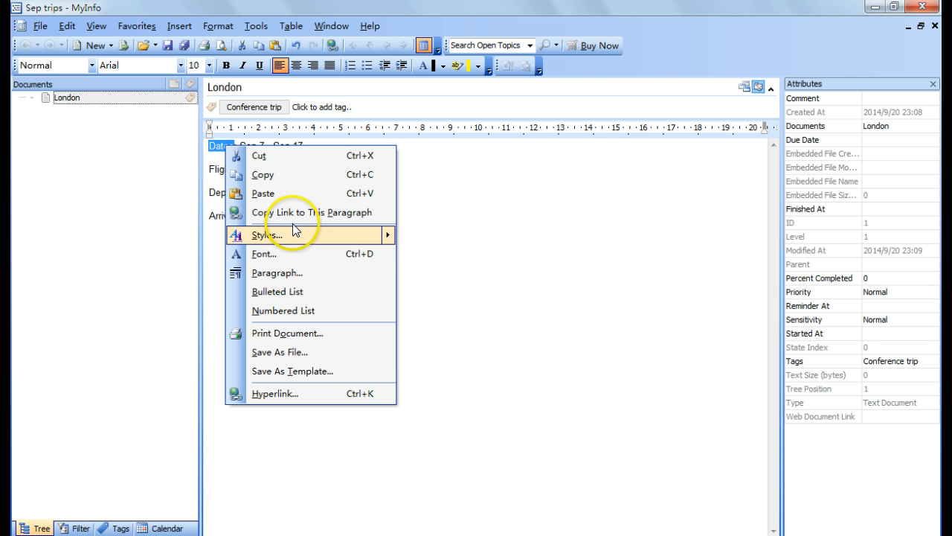
pyautogui.moveTo(295, 238)
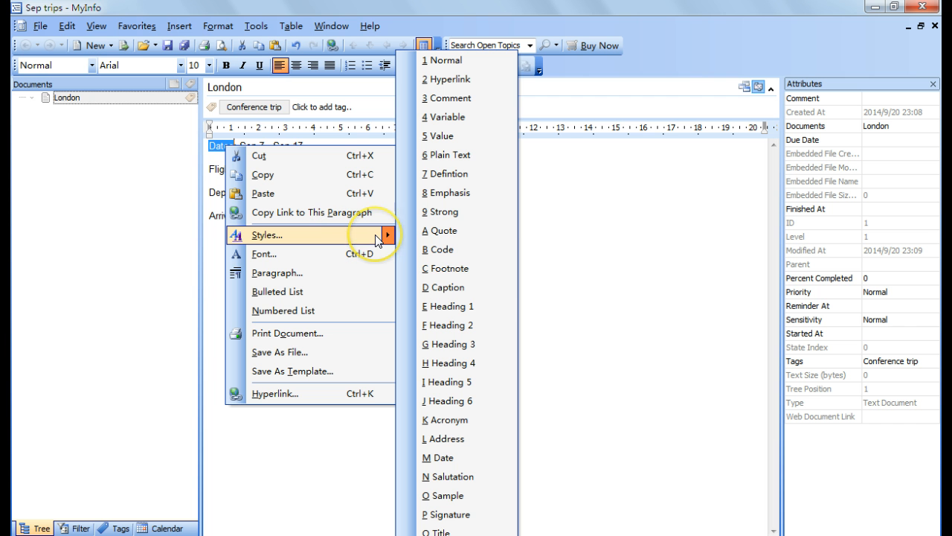
pyautogui.click(429, 306)
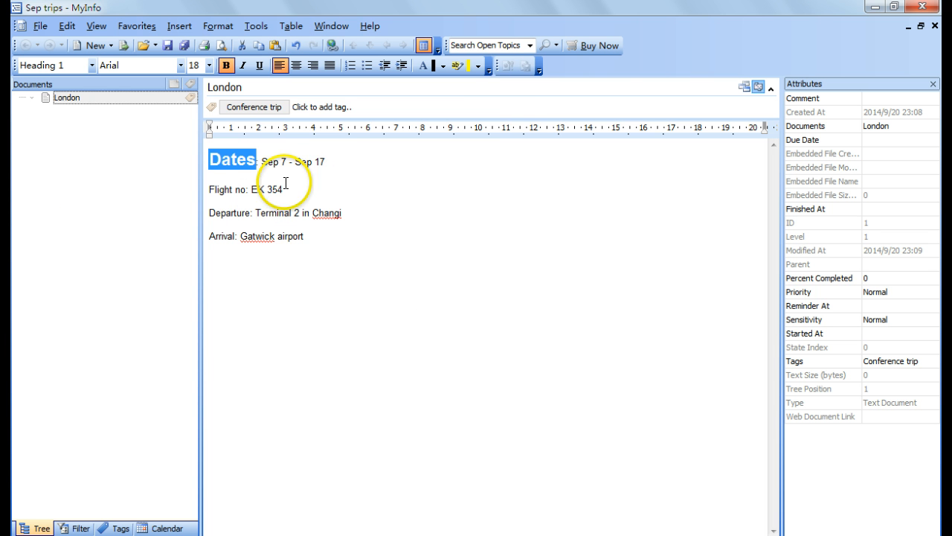
# Step: Apply the Heading 1 style to the words "Flight no"
pyautogui.click(221, 189)
pyautogui.click(243, 200)
pyautogui.moveTo(209, 190); pyautogui.dragTo(242, 191)
pyautogui.rightClick(230, 190)
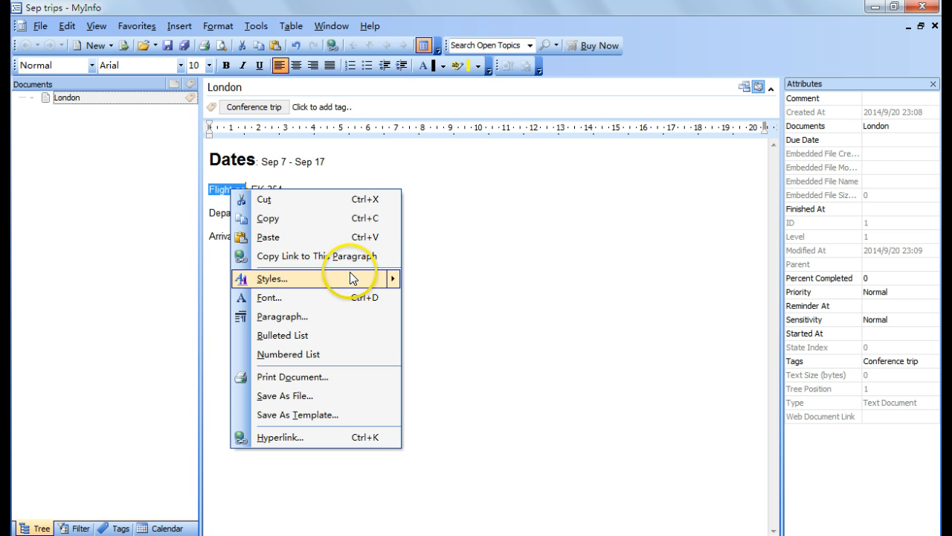
pyautogui.moveTo(351, 279)
pyautogui.click(416, 305)
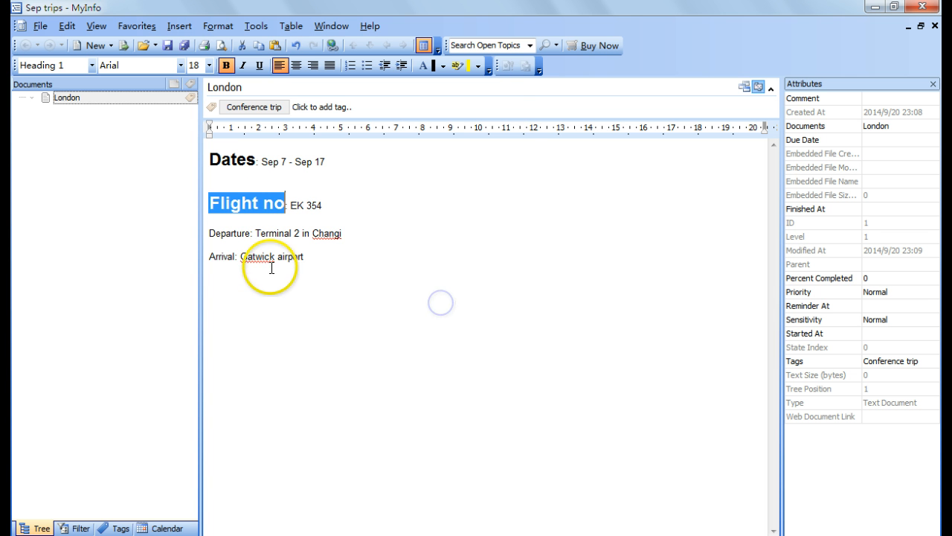
pyautogui.moveTo(258, 239); pyautogui.dragTo(179, 261)
pyautogui.click(392, 215)
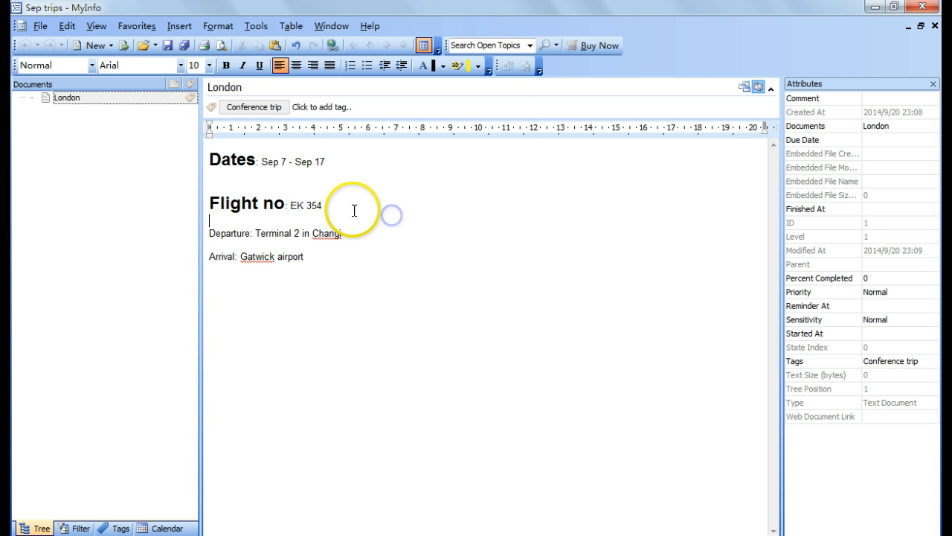
# Step: Change the font of the text "Sep 7 - Sep 17" to Bodoni MT
pyautogui.moveTo(260, 162); pyautogui.dragTo(308, 163)
pyautogui.rightClick(308, 163)
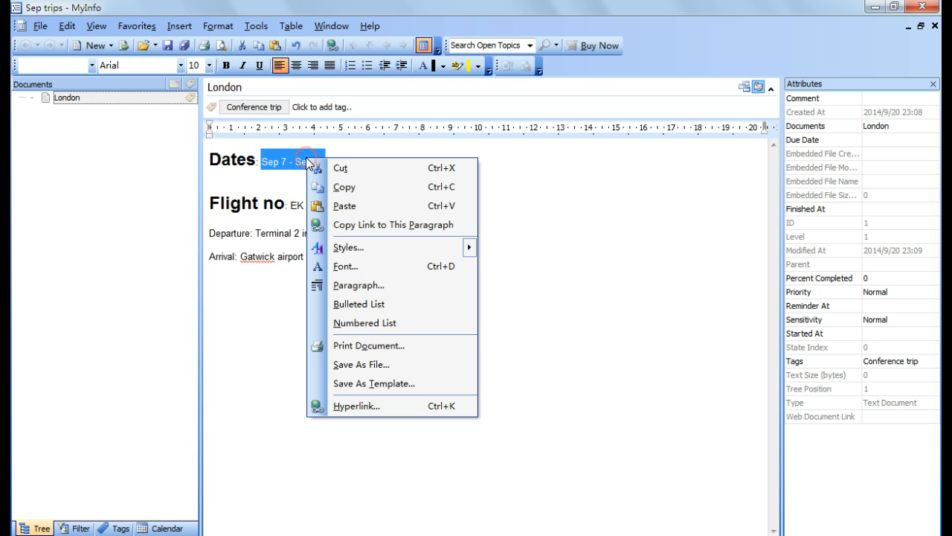
pyautogui.click(354, 267)
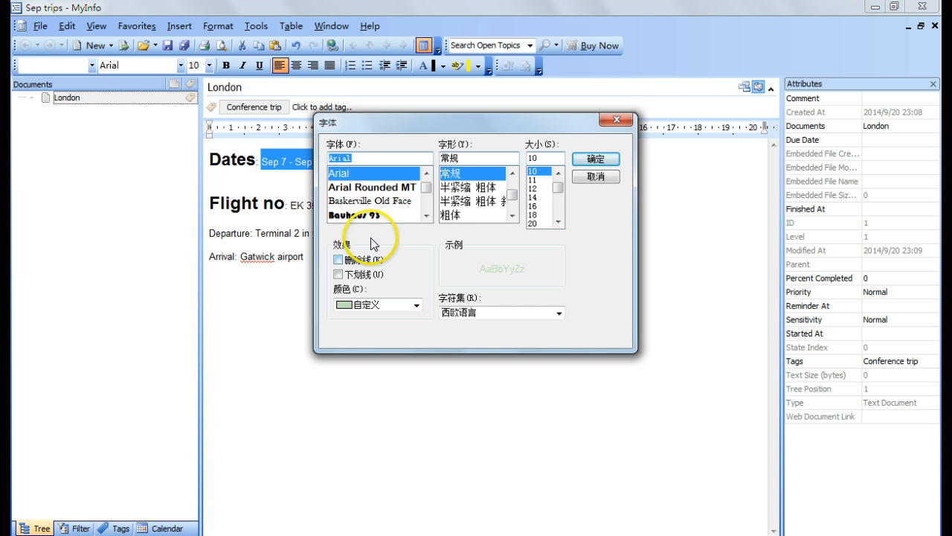
pyautogui.click(425, 214)
pyautogui.click(425, 214)
pyautogui.click(425, 214)
pyautogui.click(426, 215)
pyautogui.click(426, 214)
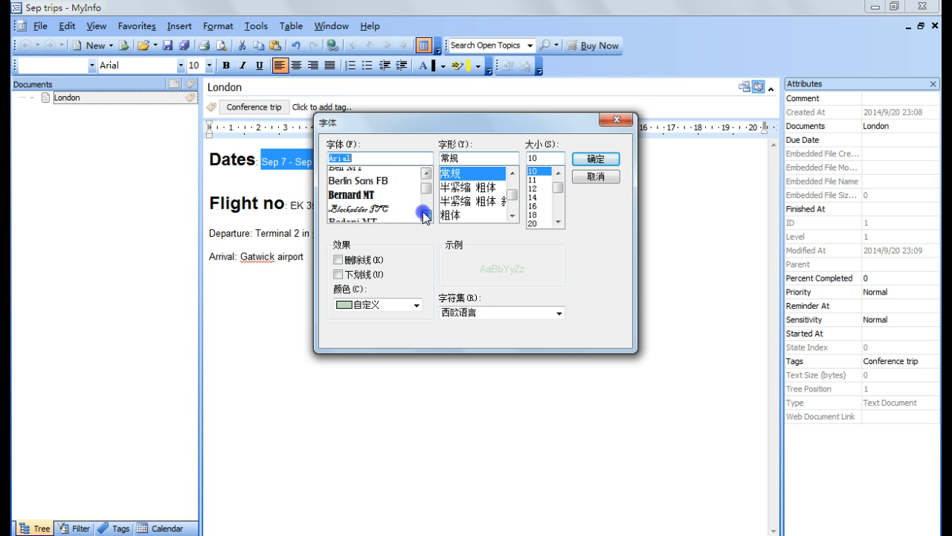
pyautogui.click(425, 215)
pyautogui.click(349, 201)
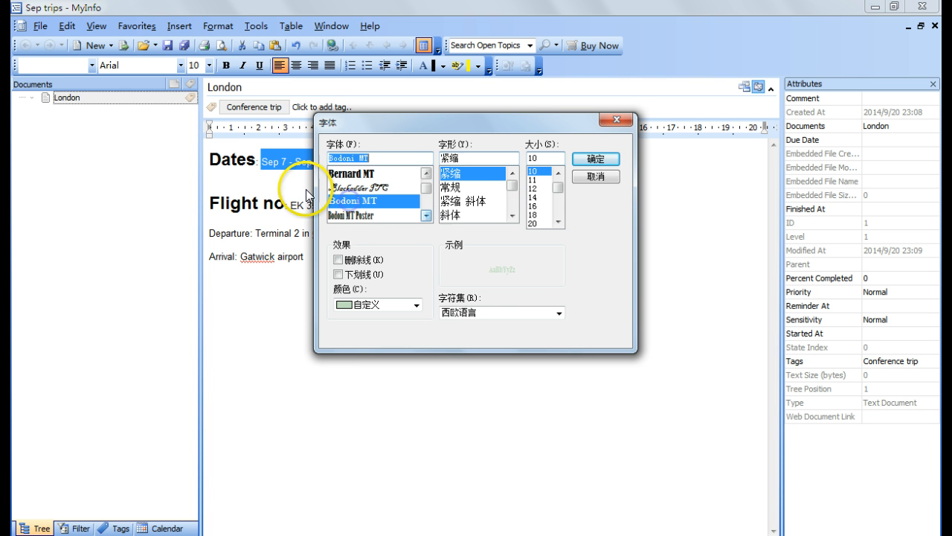
pyautogui.click(595, 159)
pyautogui.click(320, 209)
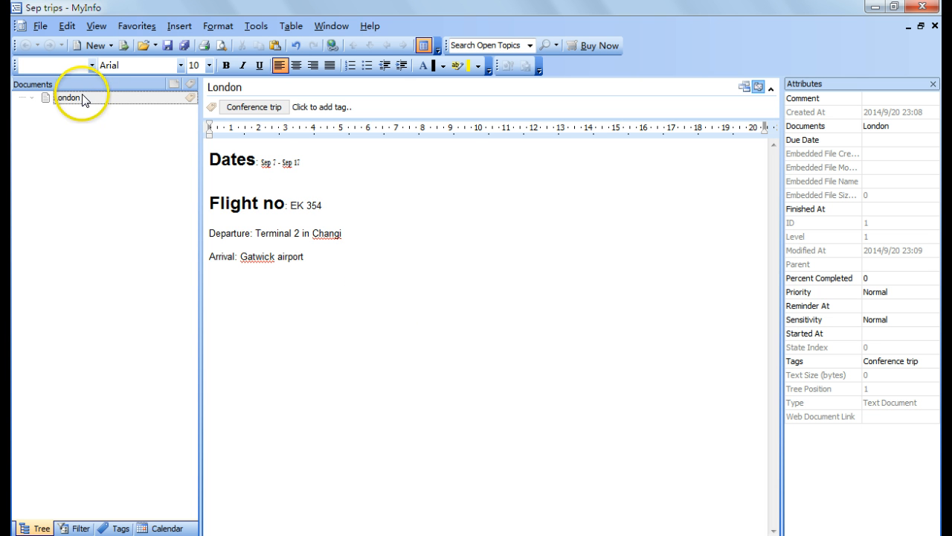
# Step: Create a subdocument under London and name it "Presentations"
pyautogui.click(171, 104)
pyautogui.rightClick(175, 97)
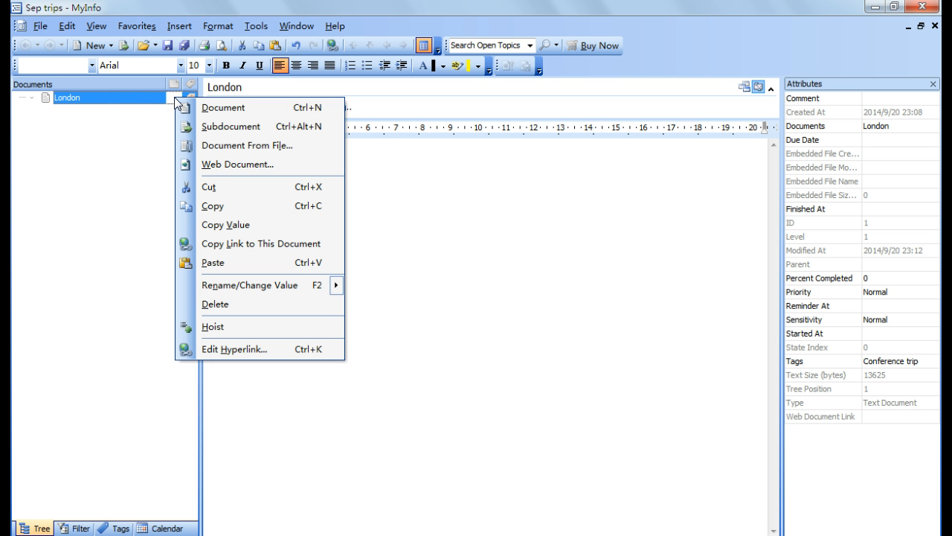
pyautogui.click(205, 128)
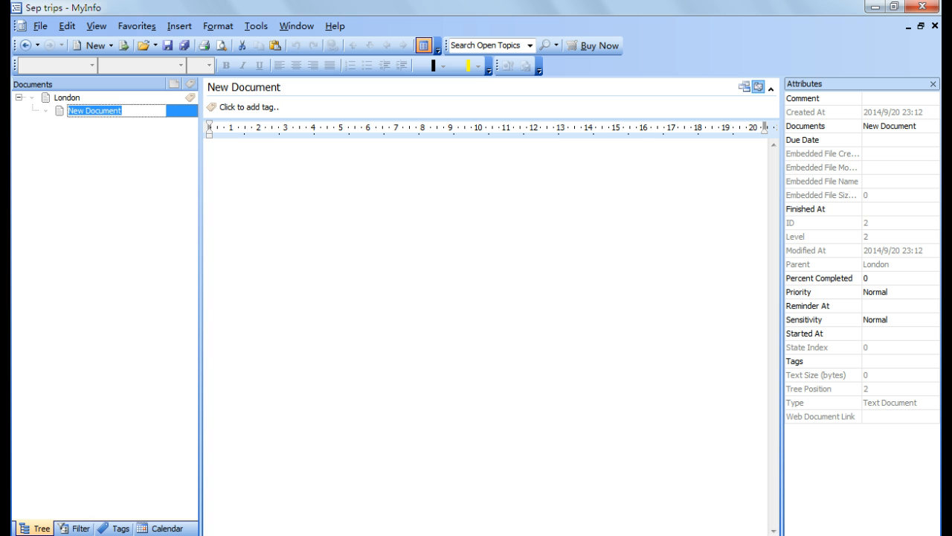
pyautogui.write('Presenta')
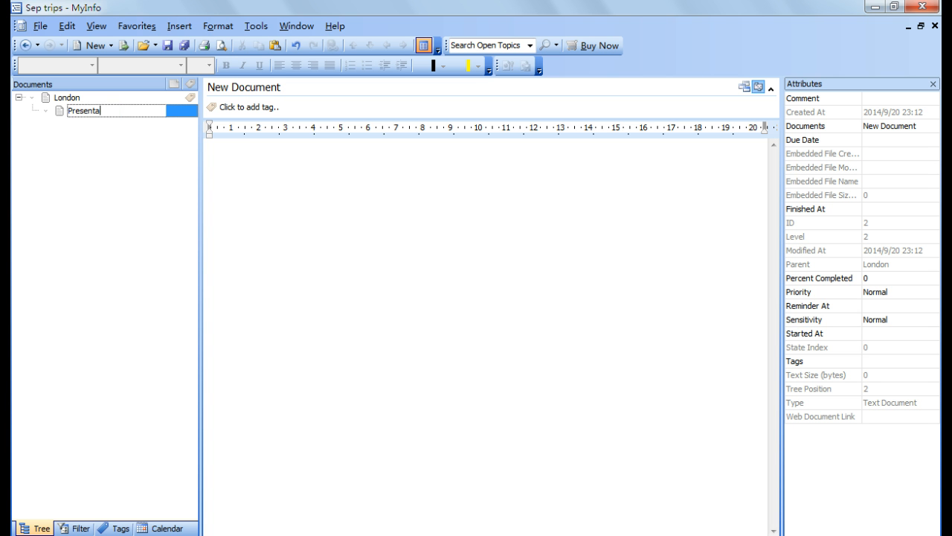
pyautogui.write('tions')
pyautogui.click(32, 186)
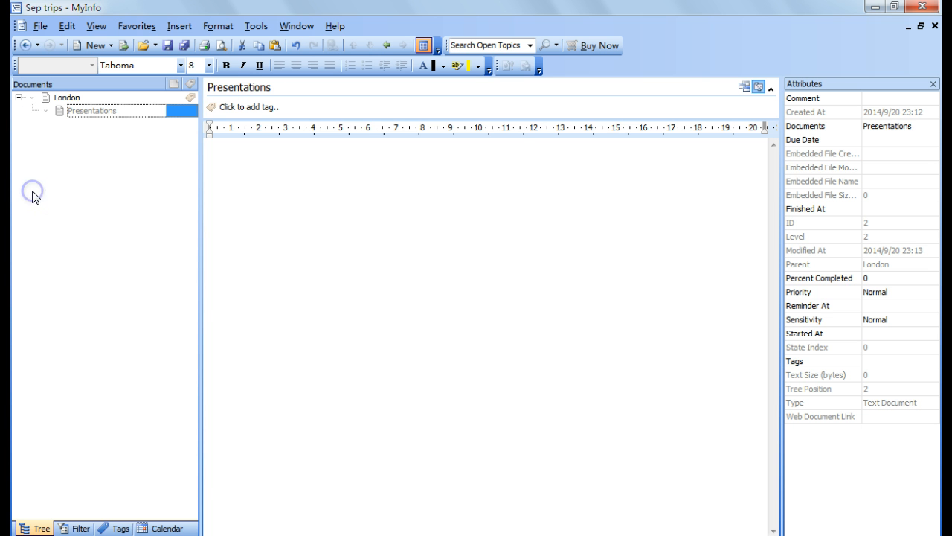
# Step: Create a subdocument under Presentations and name it "Monday"
pyautogui.rightClick(172, 107)
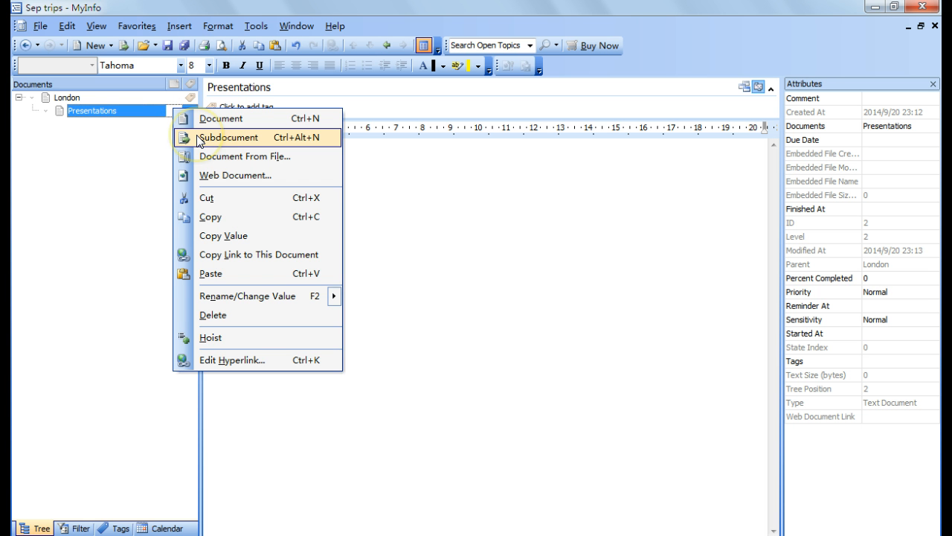
pyautogui.click(223, 137)
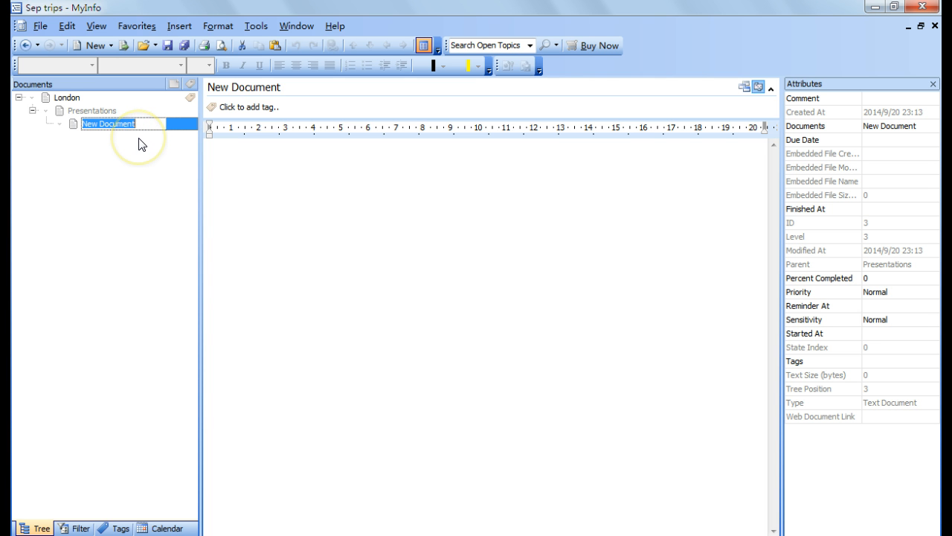
pyautogui.write('Monday')
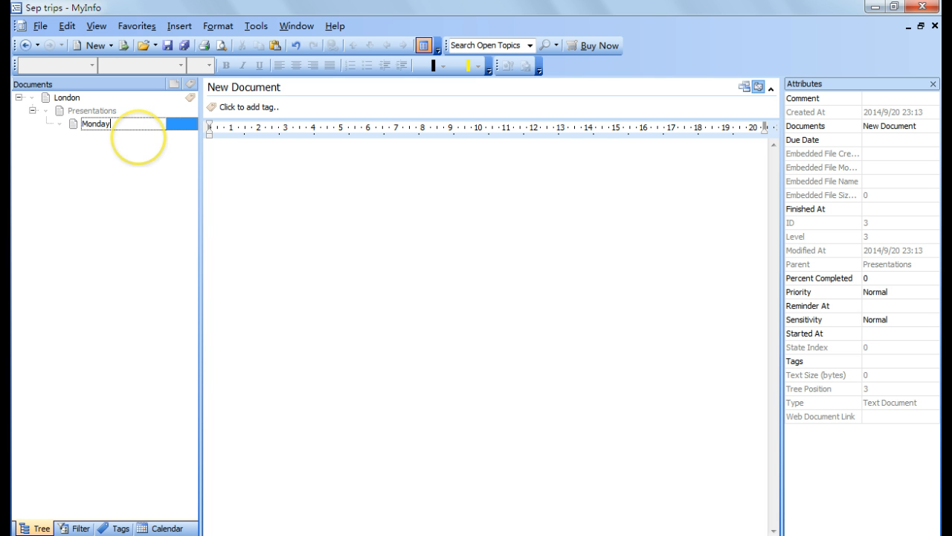
pyautogui.click(102, 177)
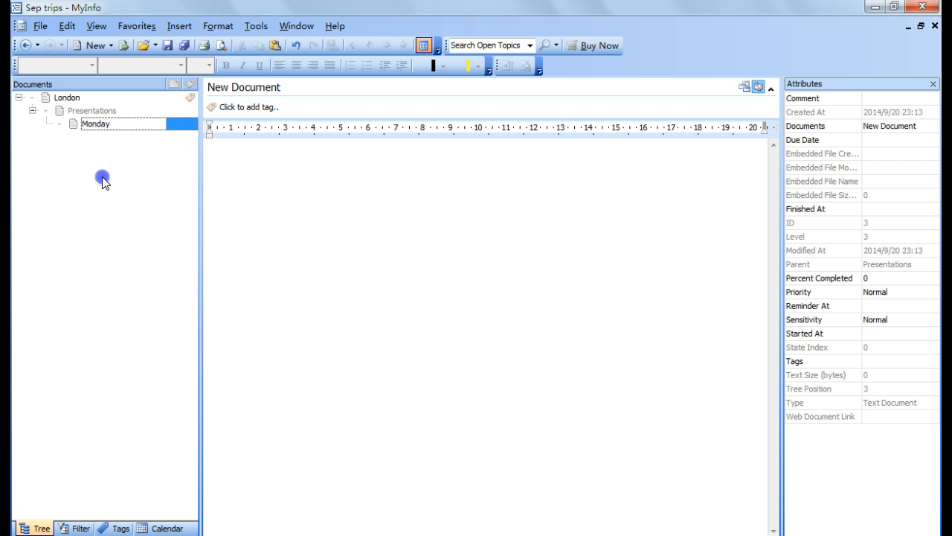
# Step: Add a document at the same level as Monday and name it "Thursday"
pyautogui.rightClick(181, 126)
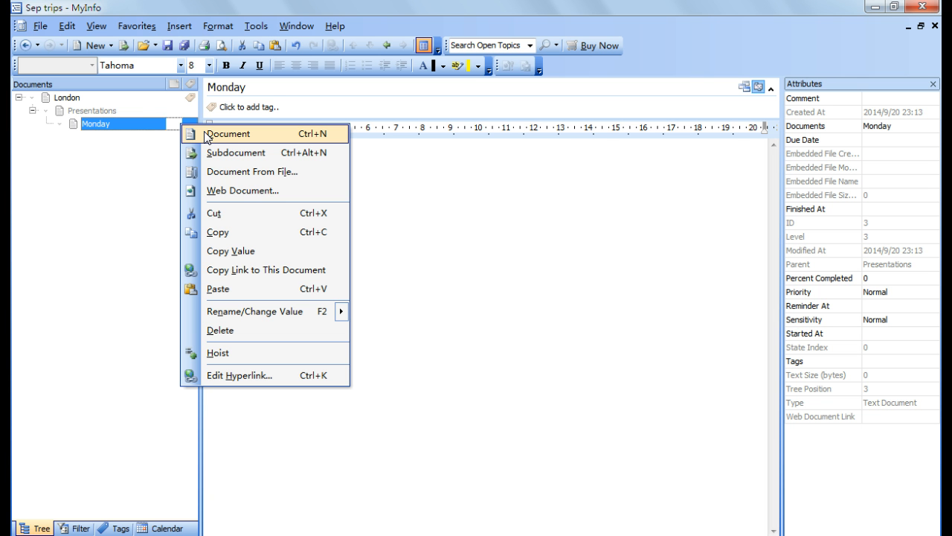
pyautogui.click(207, 136)
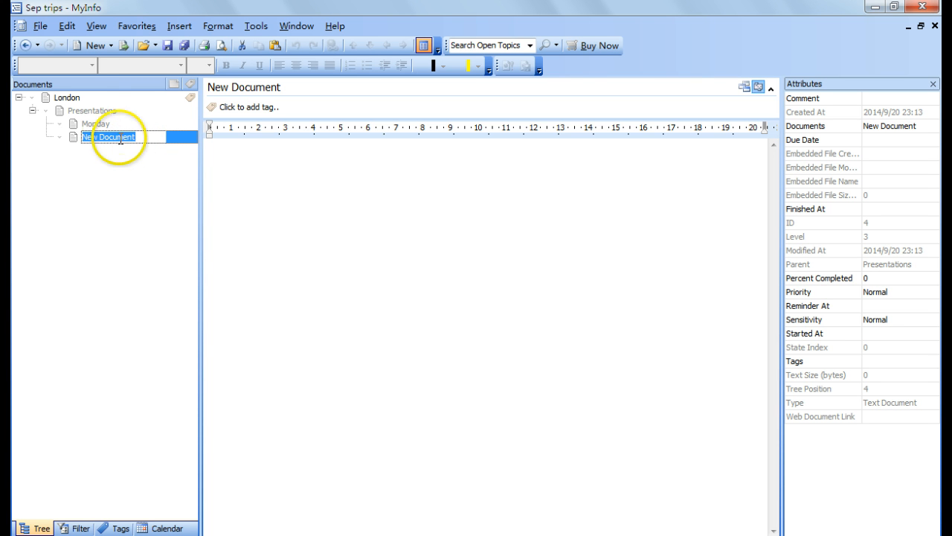
pyautogui.write('T')
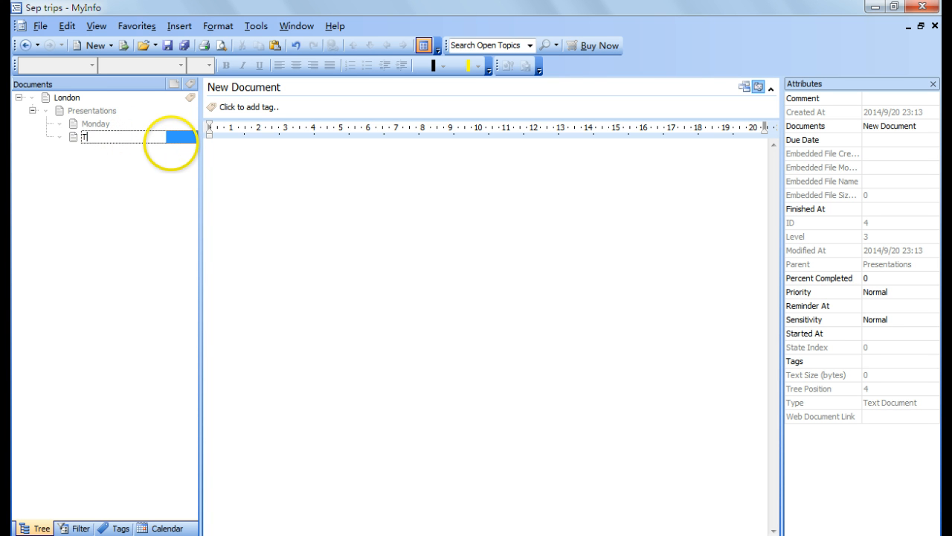
pyautogui.write('hursday')
pyautogui.click(117, 183)
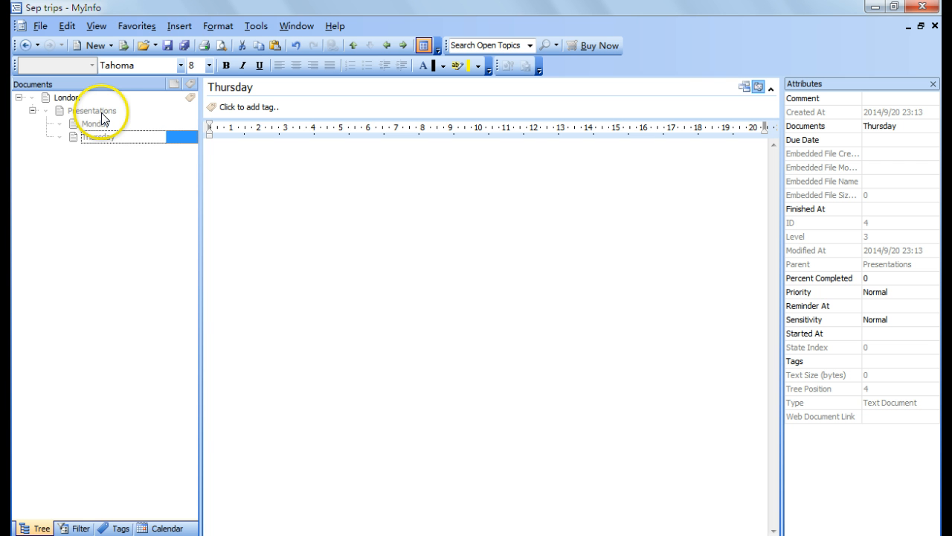
# Step: Add a document at the same level as Presentations and name it "Accommodation"
pyautogui.rightClick(166, 110)
pyautogui.click(216, 119)
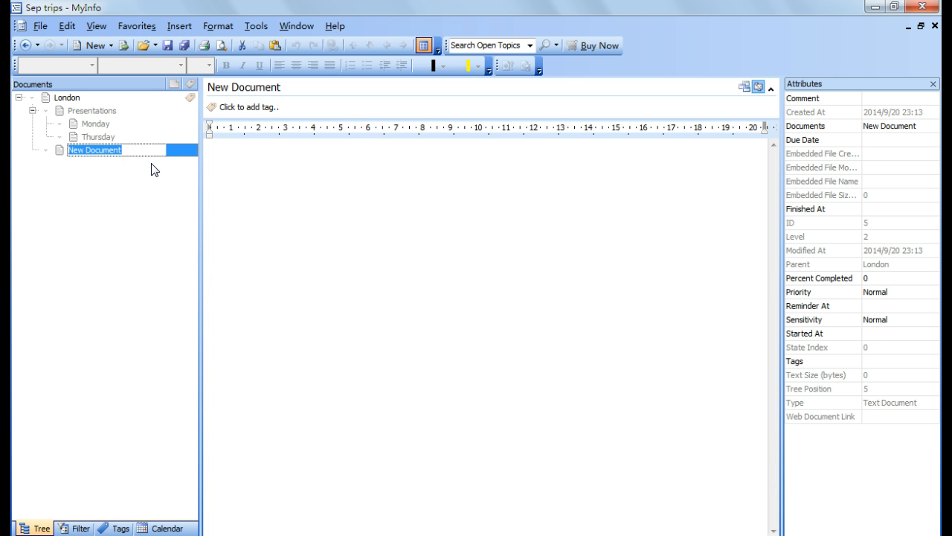
pyautogui.write('Acc')
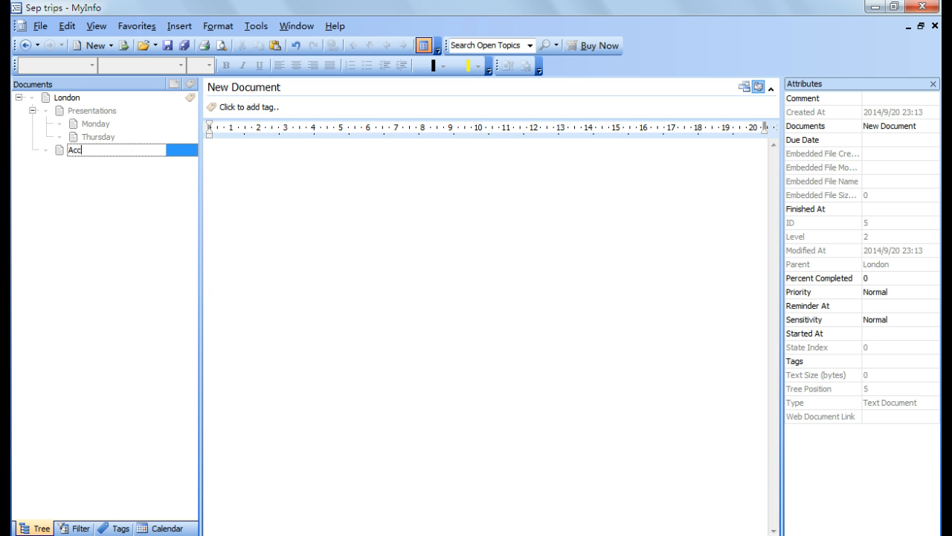
pyautogui.write('ommodation')
pyautogui.click(96, 219)
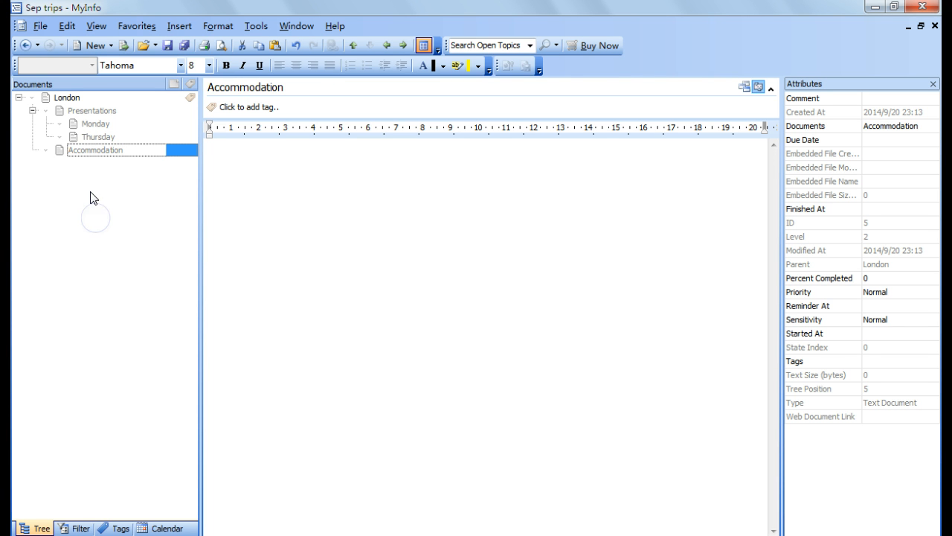
pyautogui.click(72, 206)
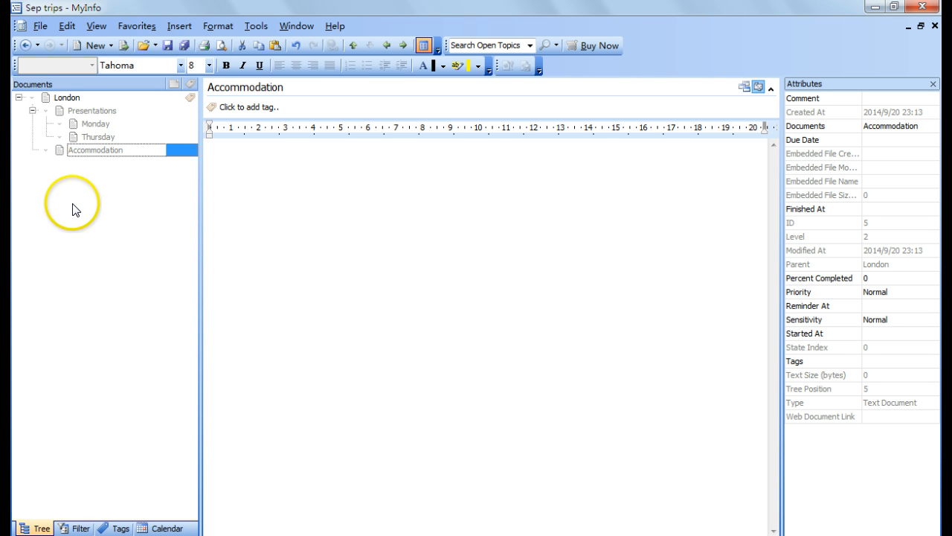
# Step: Tag the Monday document "Doctorial Consortium" and enter "Session 1" as its text
pyautogui.click(96, 123)
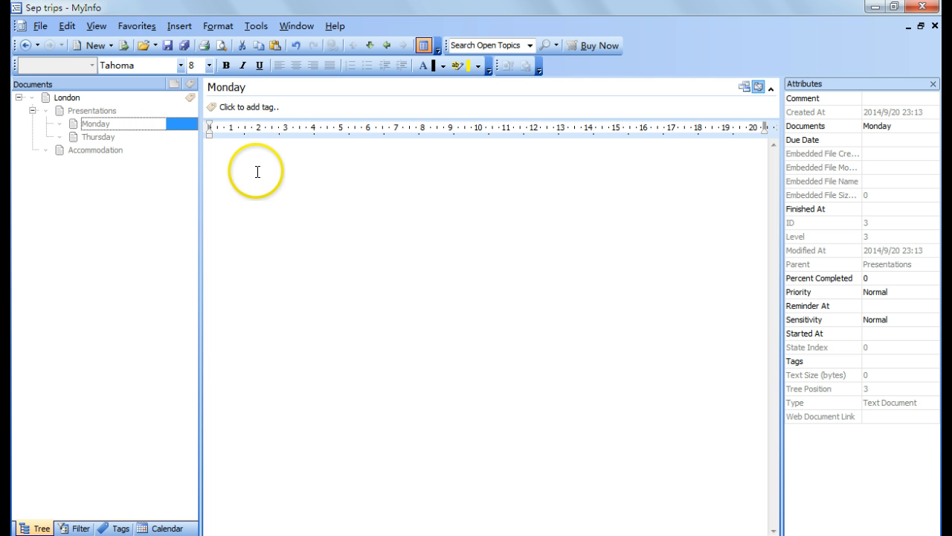
pyautogui.click(270, 107)
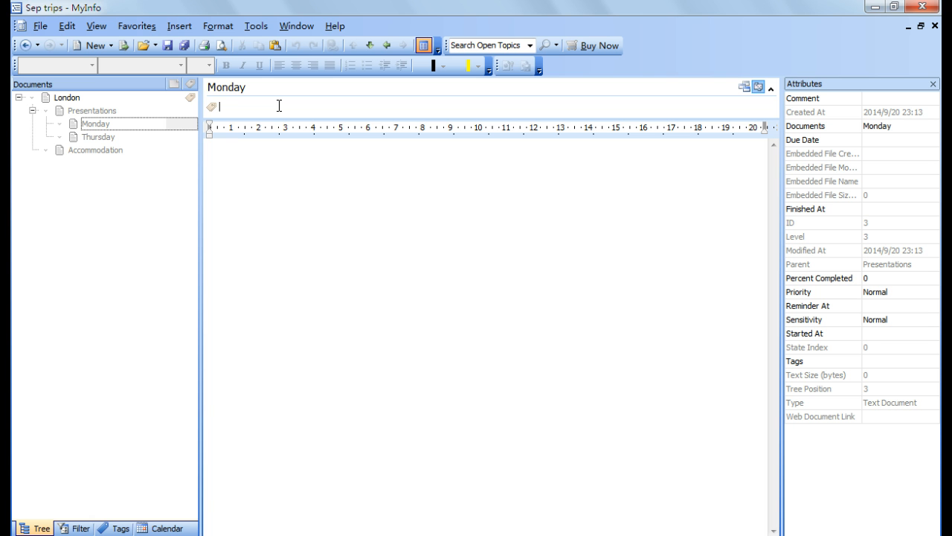
pyautogui.write('Doctorial Consortium')
pyautogui.click(282, 143)
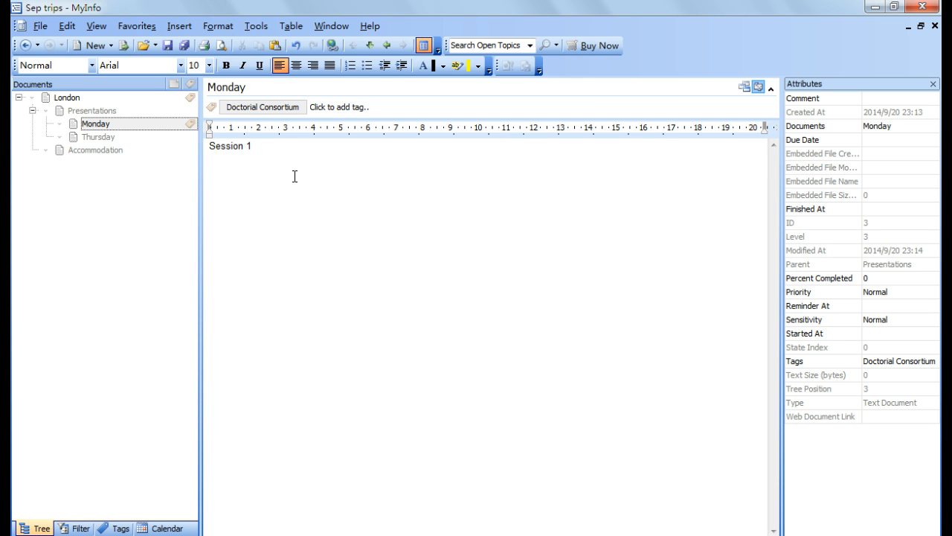
# Step: Enter "Session 2" as the Thursday document's text and tag the document "Conference"
pyautogui.click(102, 141)
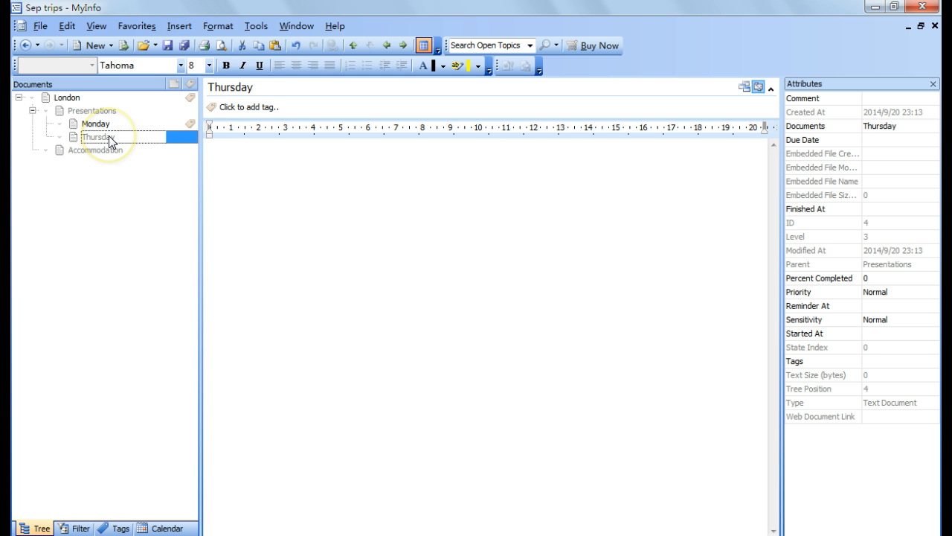
pyautogui.click(270, 200)
pyautogui.write('Session 2')
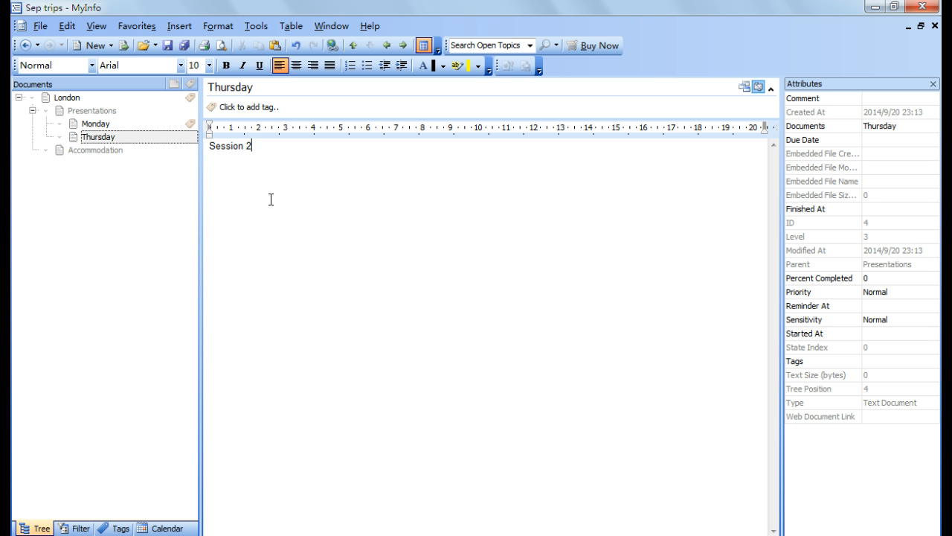
pyautogui.click(287, 113)
pyautogui.write('Conferen')
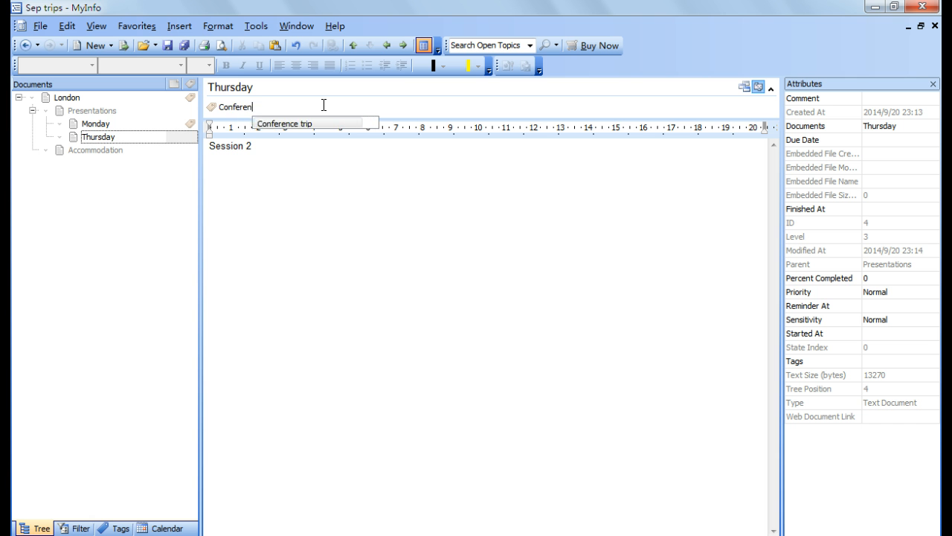
pyautogui.write('ce')
pyautogui.click(327, 166)
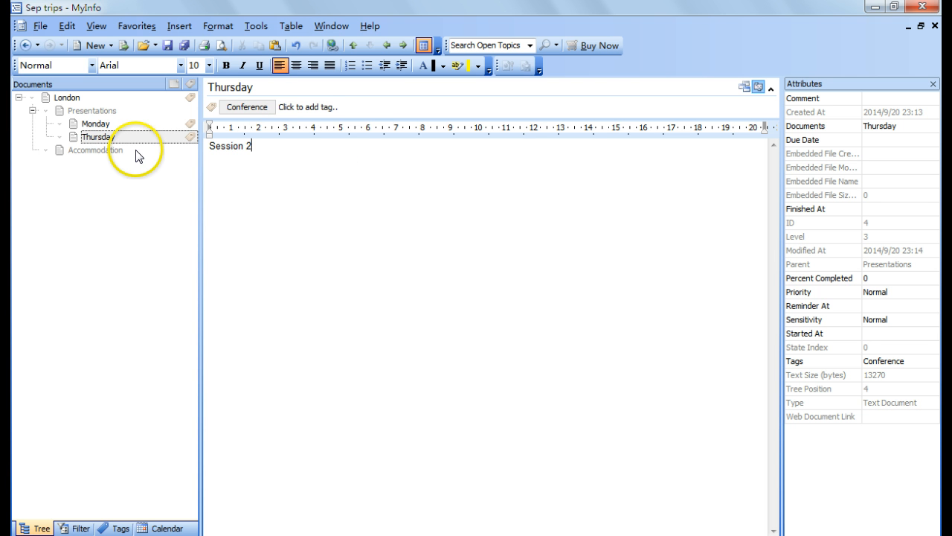
# Step: Create a subdocument under Accommodation, keeping its default name
pyautogui.click(88, 151)
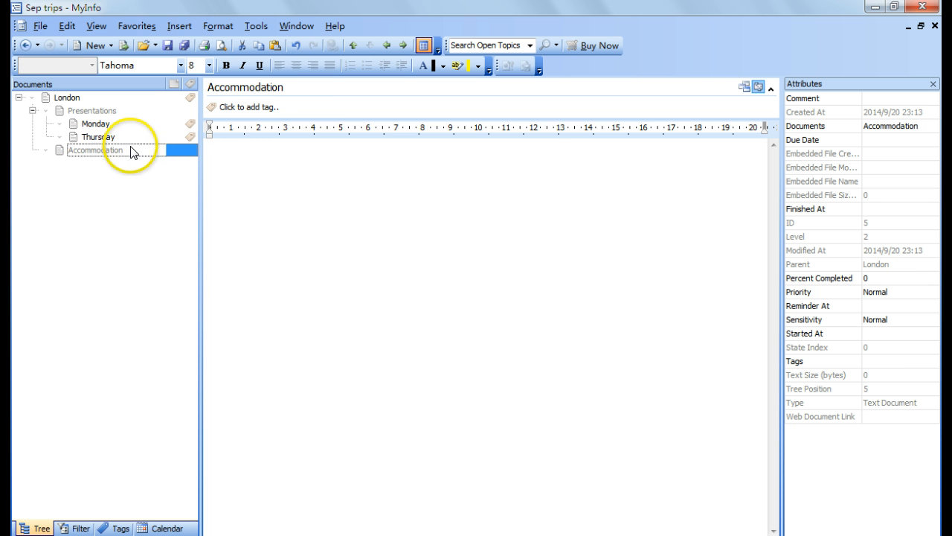
pyautogui.rightClick(173, 149)
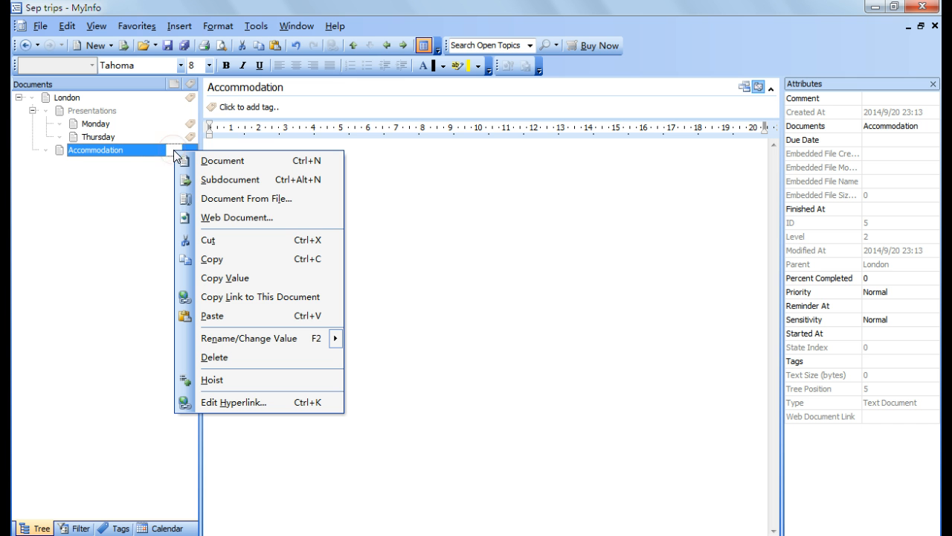
pyautogui.click(224, 179)
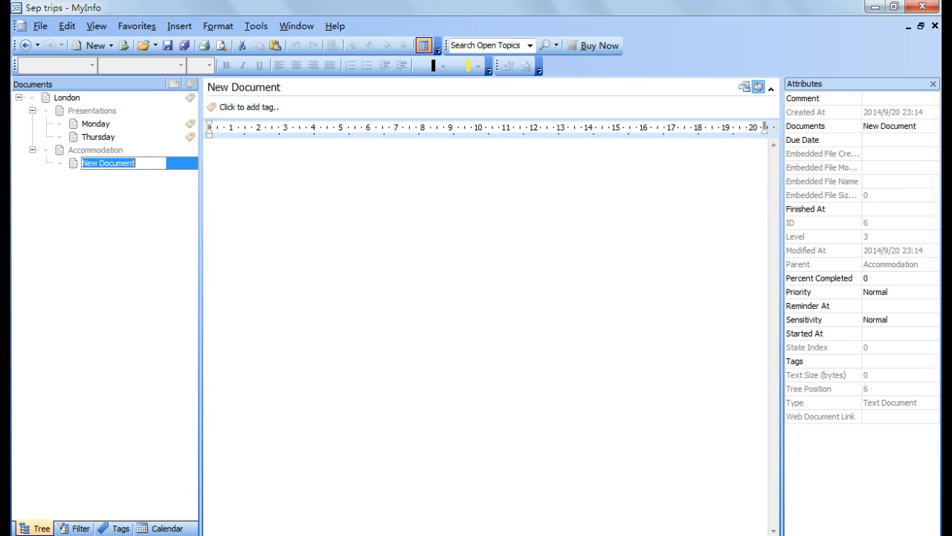
pyautogui.click(111, 240)
pyautogui.rightClick(76, 152)
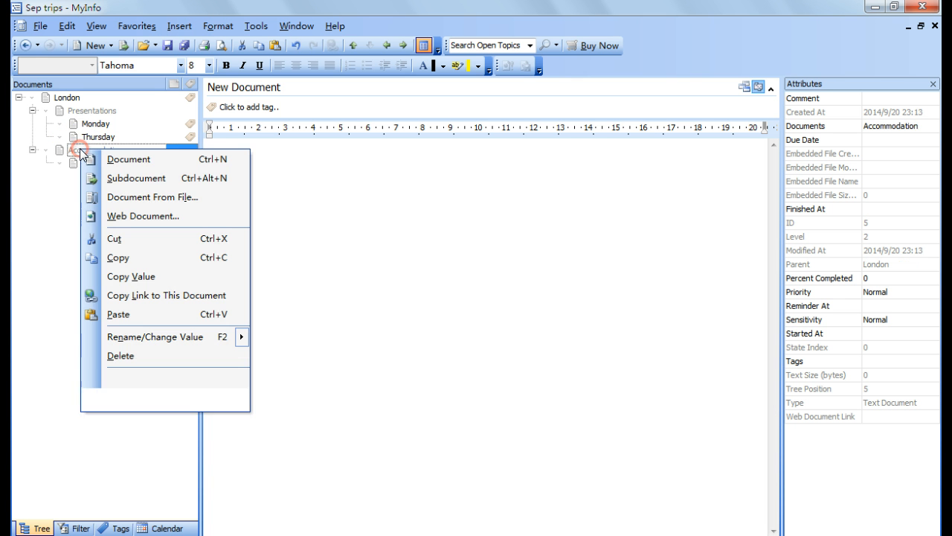
pyautogui.click(113, 215)
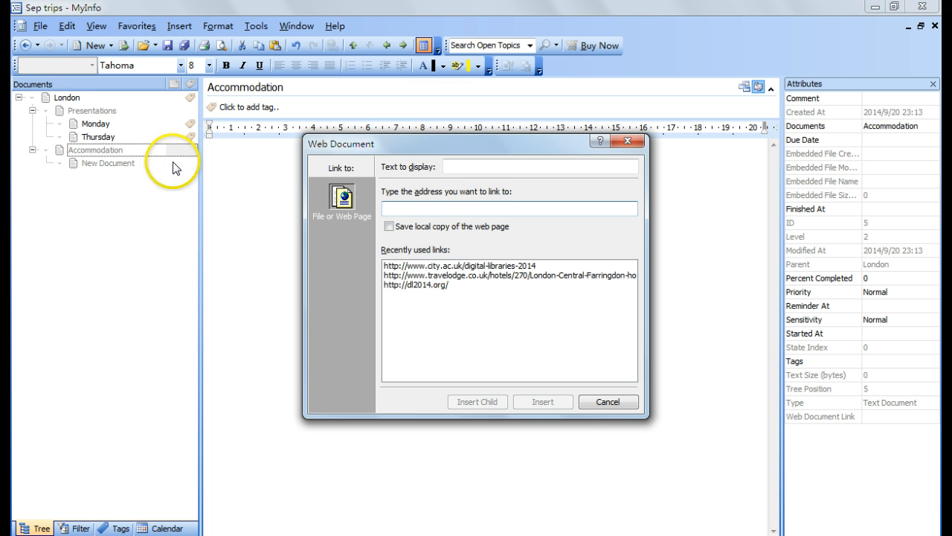
pyautogui.click(417, 285)
pyautogui.doubleClick(416, 285)
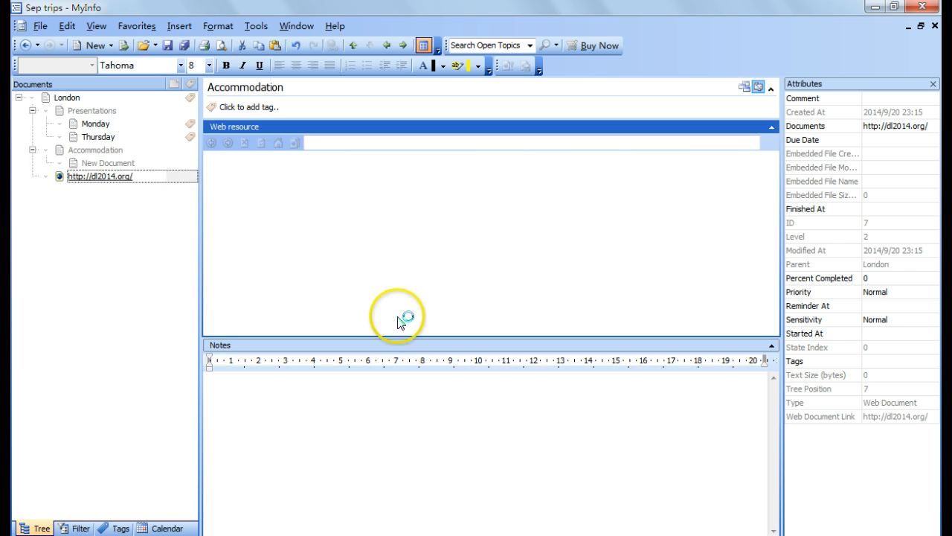
pyautogui.click(32, 150)
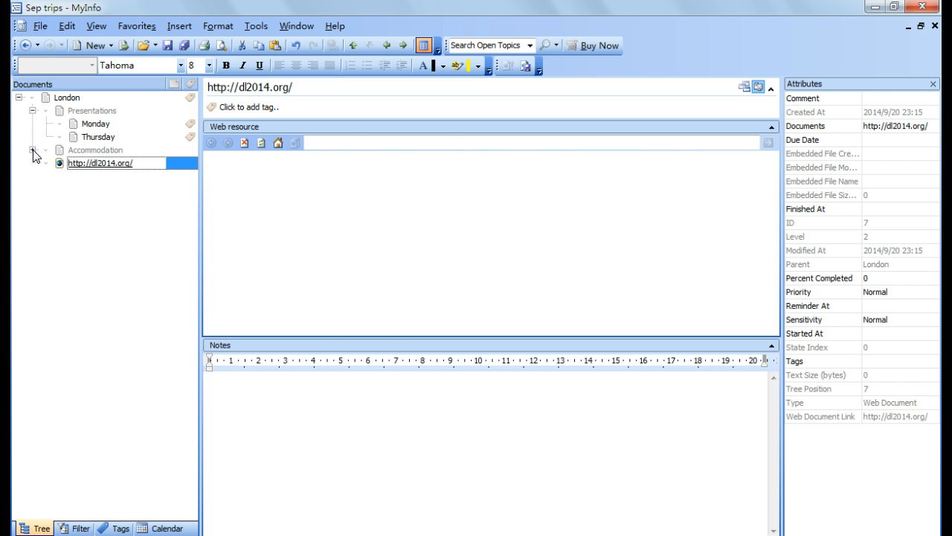
pyautogui.click(33, 150)
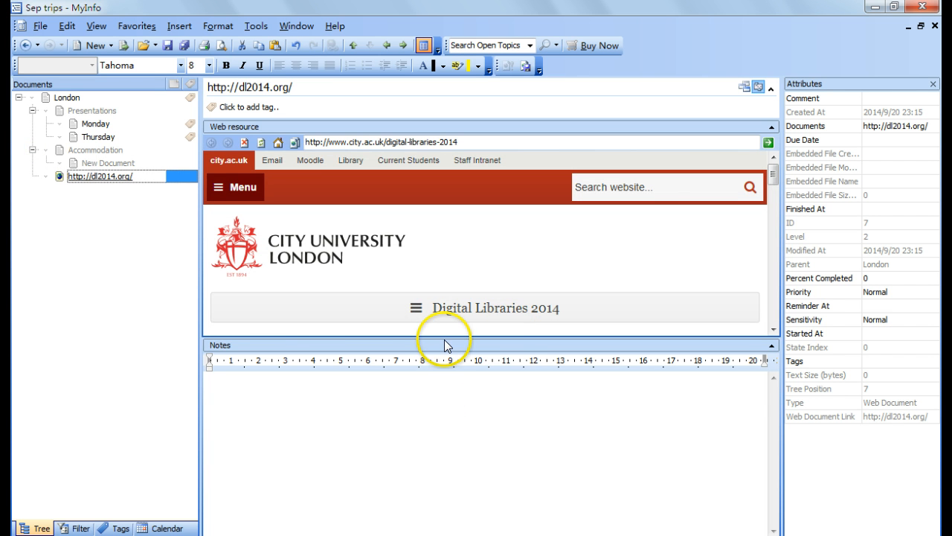
# Step: Enlarge the web resource area of the dl2014.org document and look through the City University London home page from there
pyautogui.moveTo(445, 336); pyautogui.dragTo(446, 425)
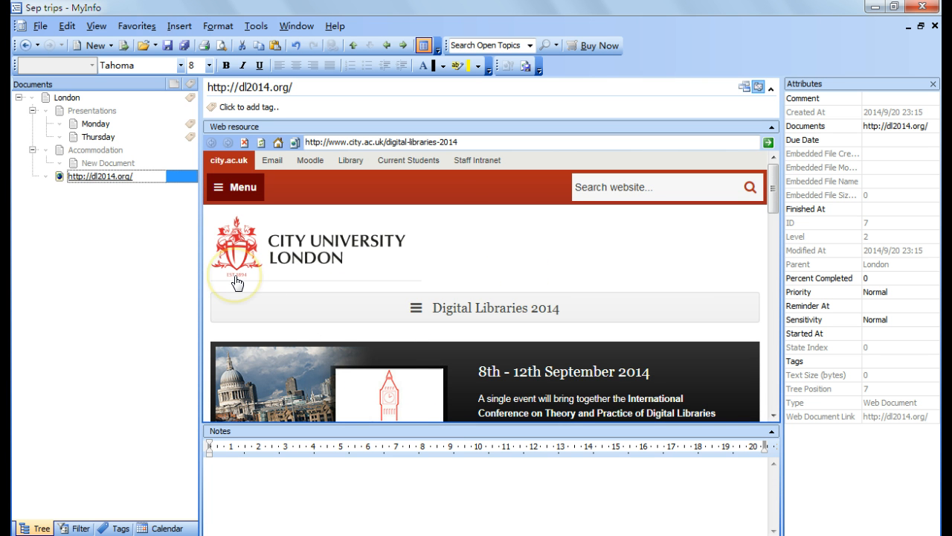
pyautogui.click(389, 340)
pyautogui.click(393, 289)
pyautogui.click(484, 377)
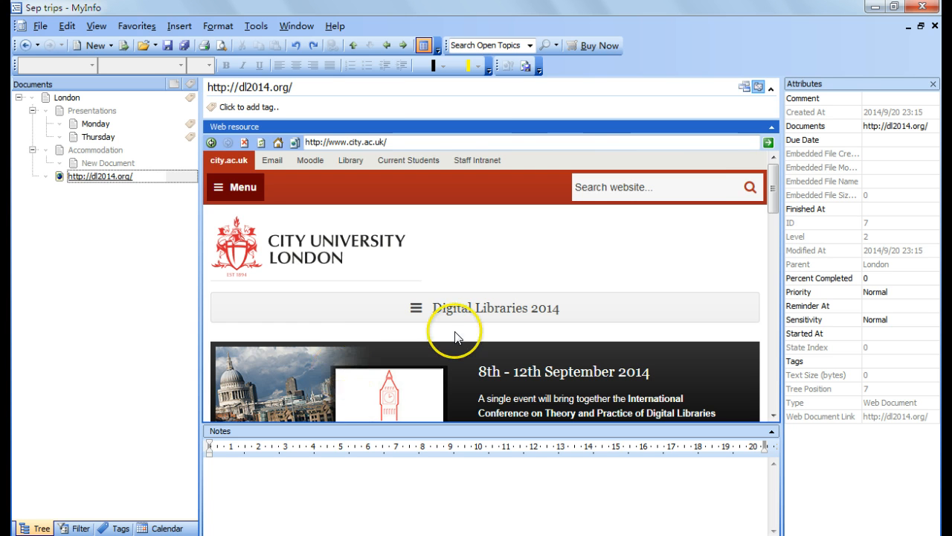
pyautogui.scroll(-1, 455, 336)
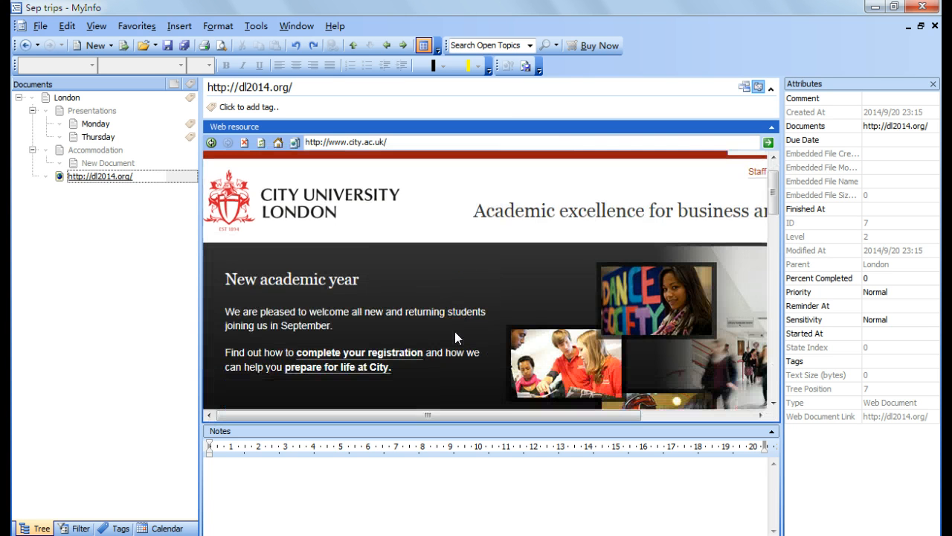
pyautogui.scroll(-1, 456, 337)
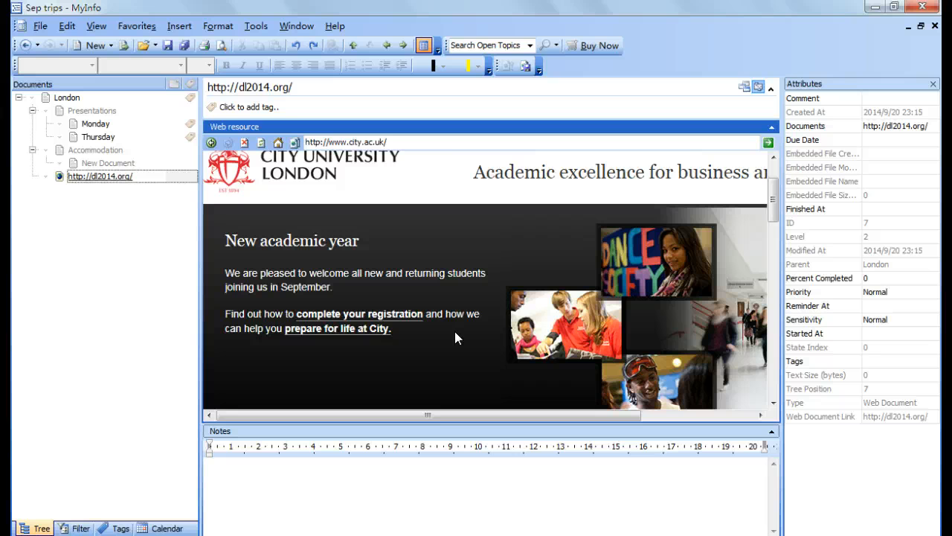
pyautogui.scroll(-6, 401, 328)
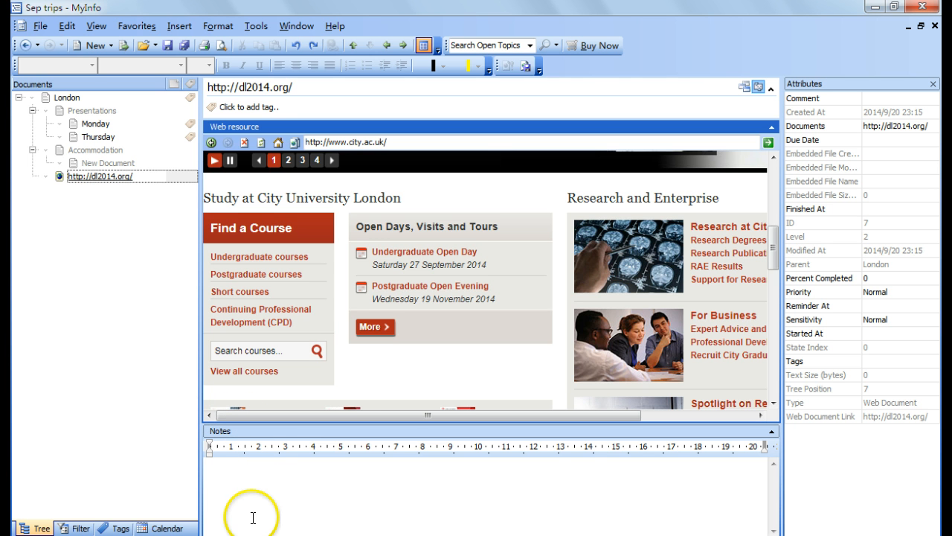
# Step: Rename the new document under Accommodation as "Travelodge"
pyautogui.click(108, 164)
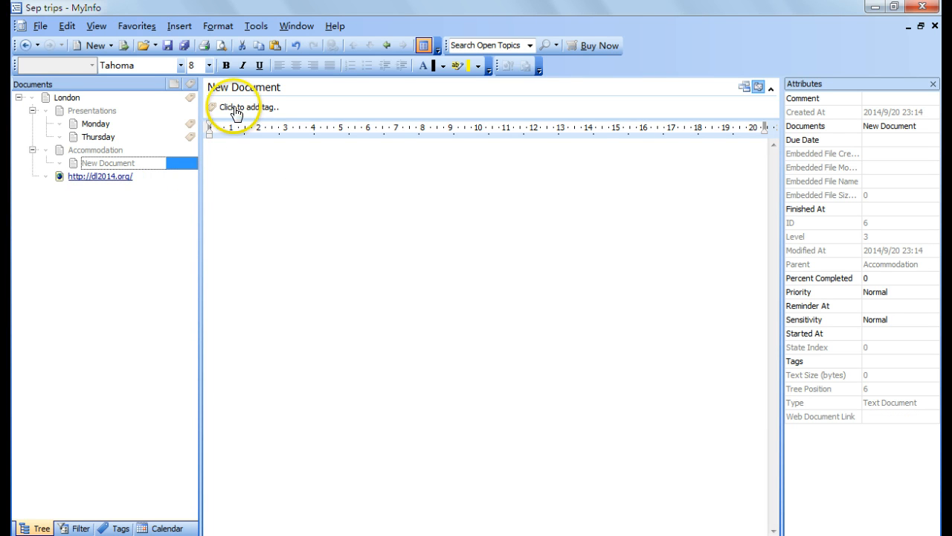
pyautogui.click(285, 86)
pyautogui.doubleClick(286, 84)
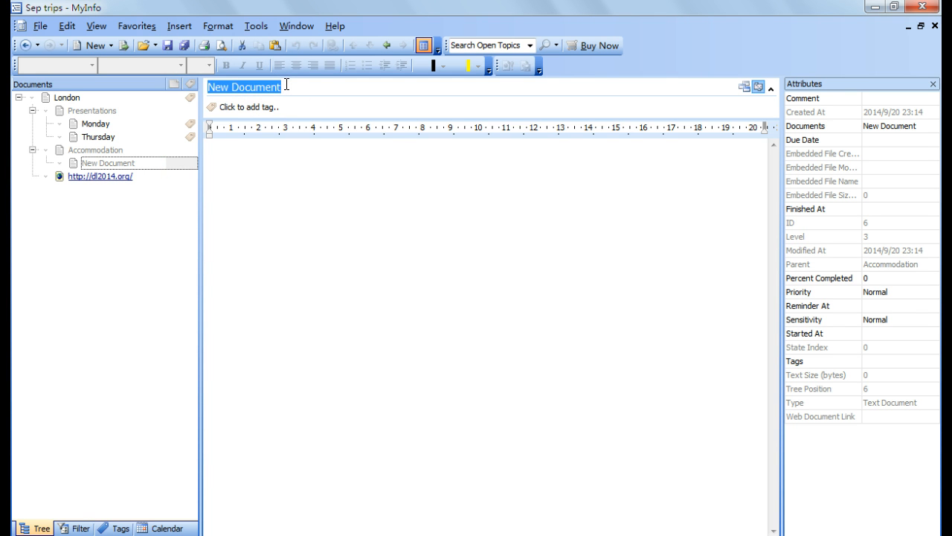
pyautogui.write('Travelodge')
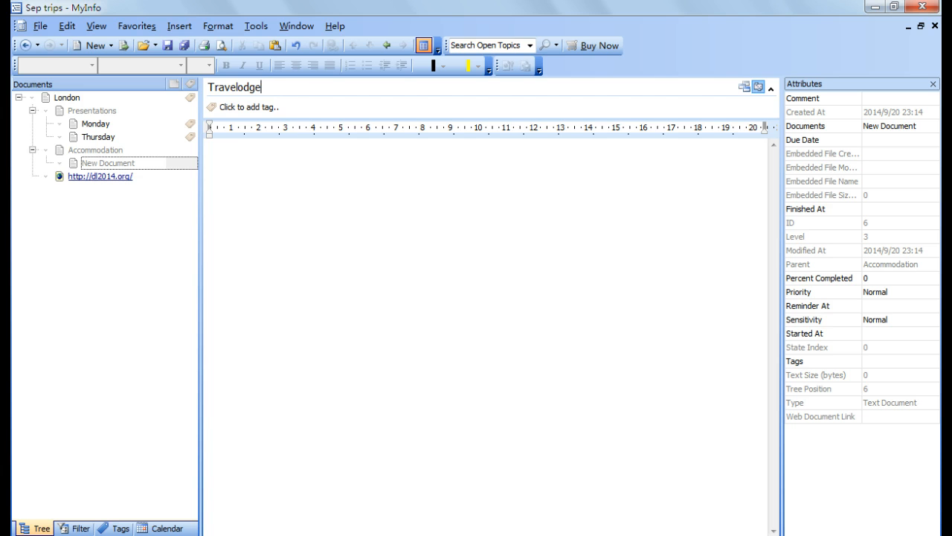
# Step: Confirm the Travelodge document name, switch to Chrome and copy the web address of the London Farringdon Travelodge page
pyautogui.click(372, 206)
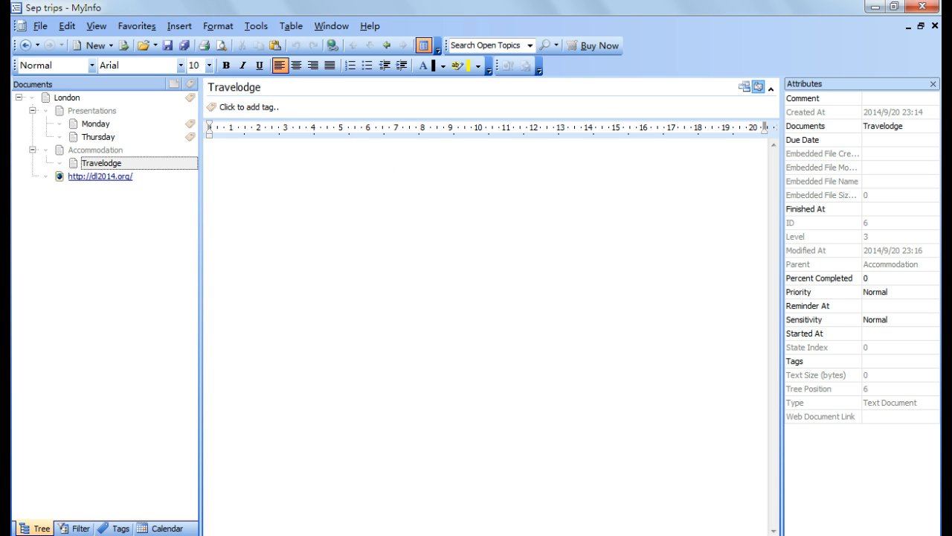
pyautogui.moveTo(120, 535)
pyautogui.click(119, 491)
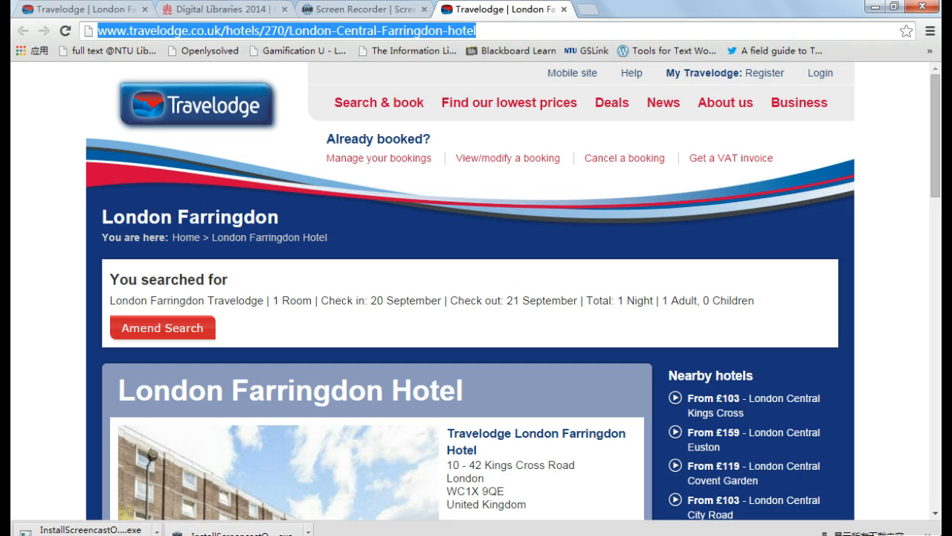
pyautogui.click(208, 32)
pyautogui.hotkey('ctrl', 'c')
pyautogui.moveTo(120, 535)
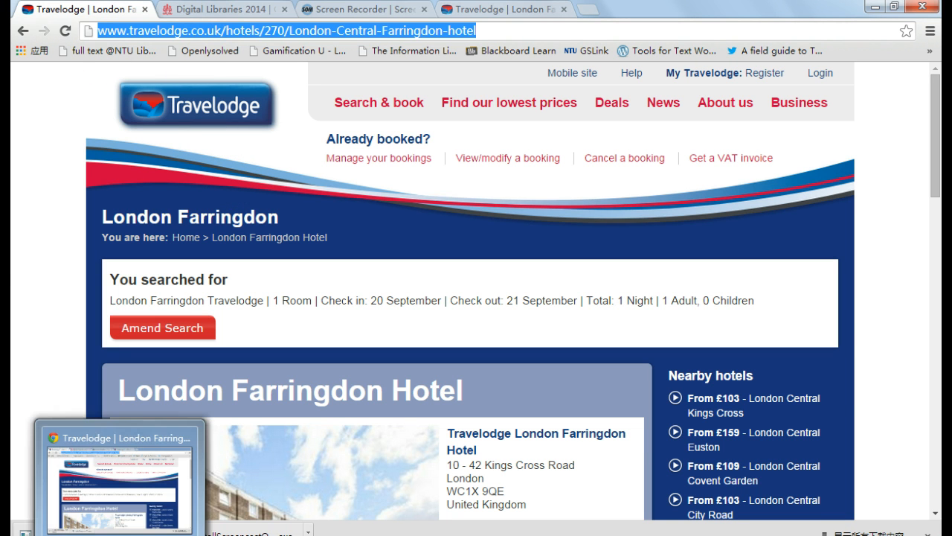
pyautogui.hotkey('alt', 'Tab')
pyautogui.click(335, 247)
pyautogui.hotkey('ctrl', 'v')
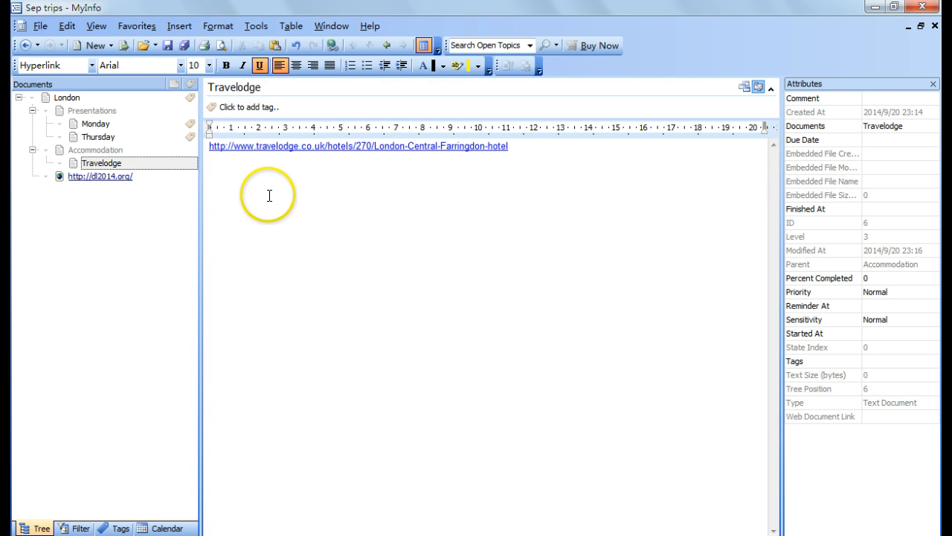
# Step: Follow the hotel link in the Travelodge document to open it in the browser, and return to MyInfo
pyautogui.keyDown('ctrl'); pyautogui.click(294, 147); pyautogui.keyUp('ctrl')
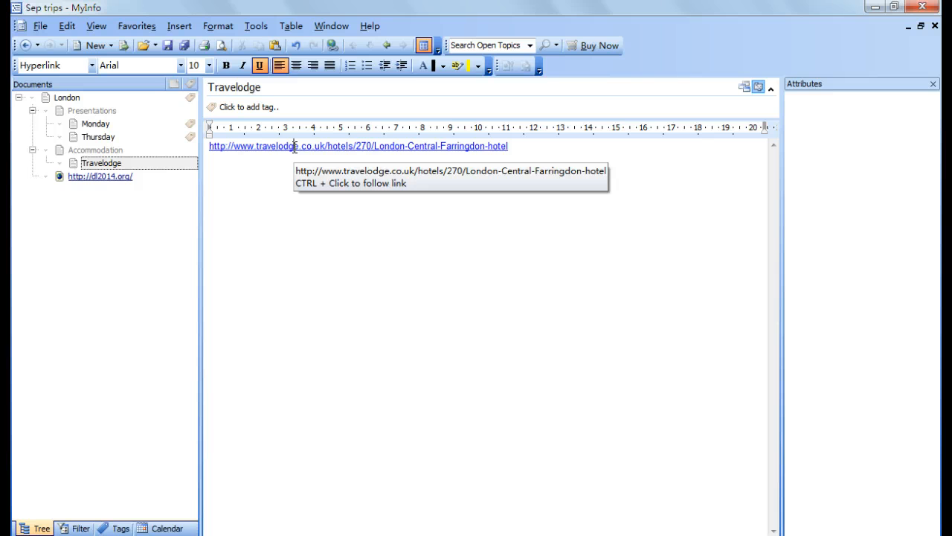
pyautogui.keyDown('ctrl'); pyautogui.click(295, 147); pyautogui.keyUp('ctrl')
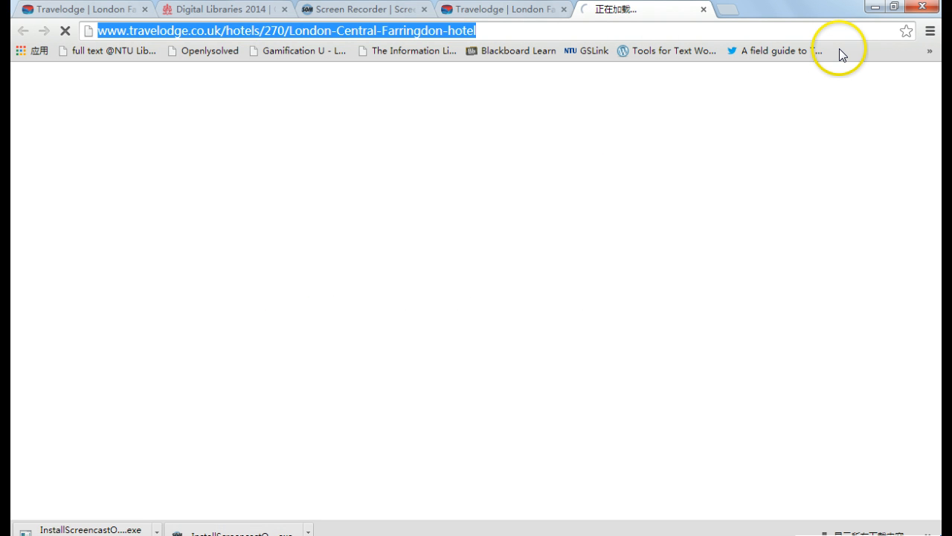
pyautogui.click(875, 11)
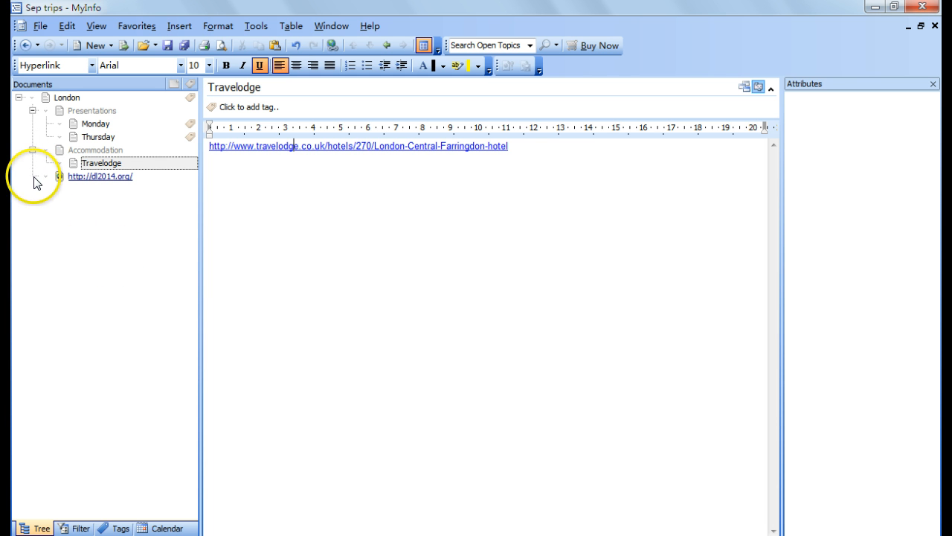
# Step: Collapse the Presentations and Accommodation branches and add a new document named "Beijing" at the same level as London
pyautogui.click(32, 111)
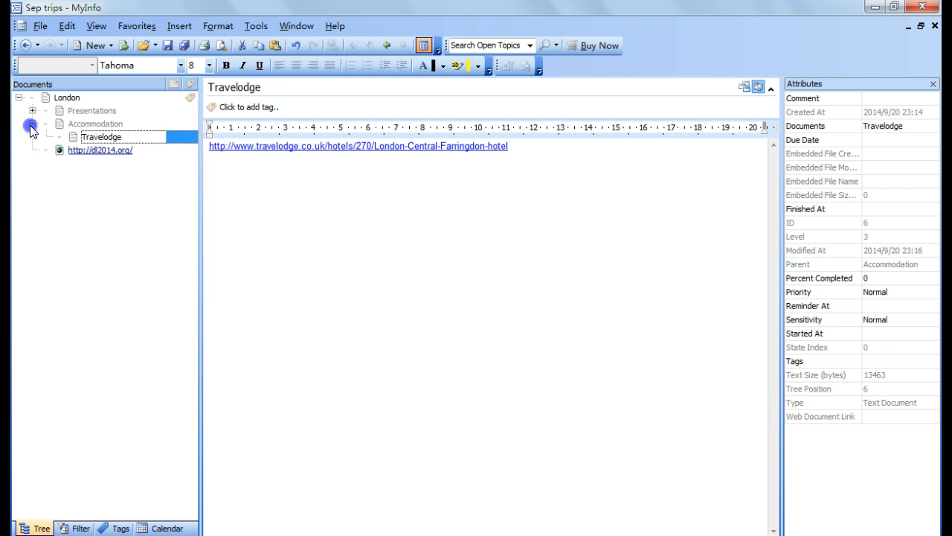
pyautogui.click(32, 124)
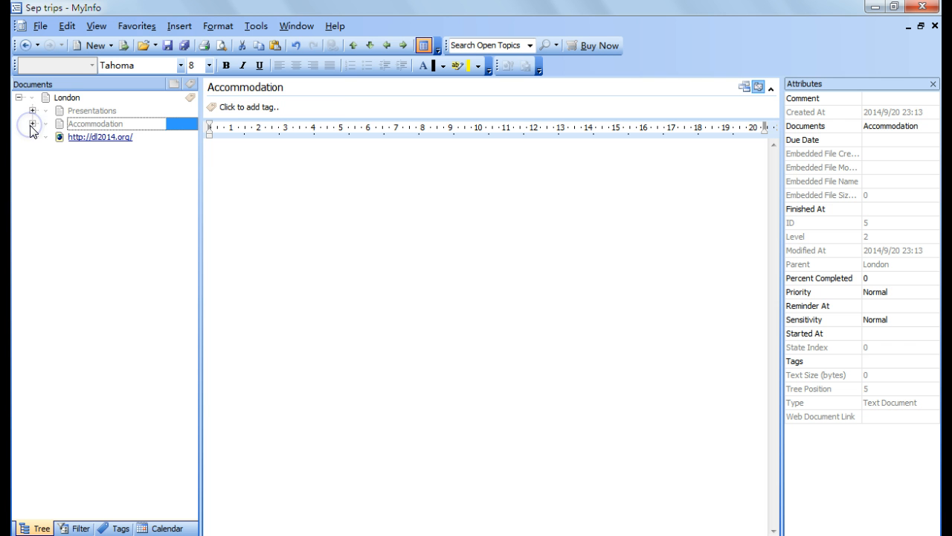
pyautogui.click(67, 97)
pyautogui.rightClick(69, 97)
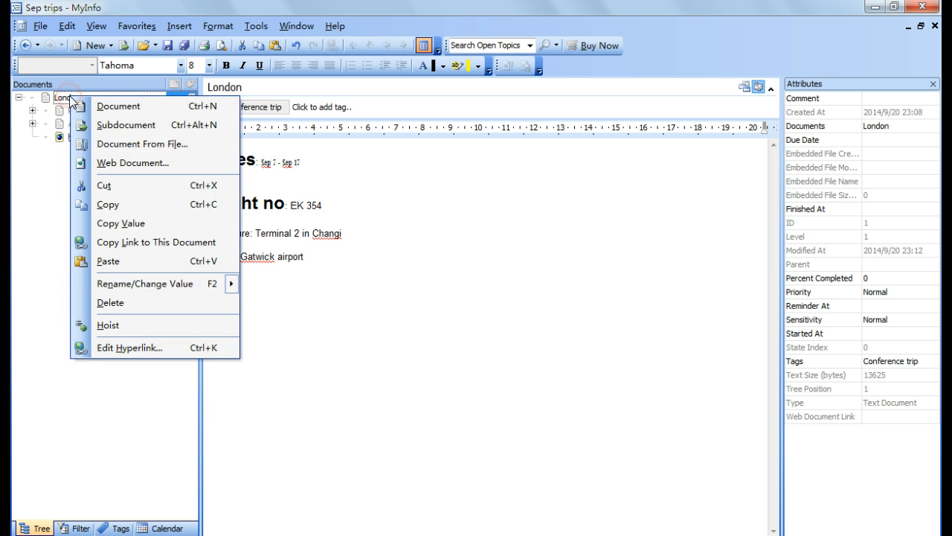
pyautogui.click(78, 104)
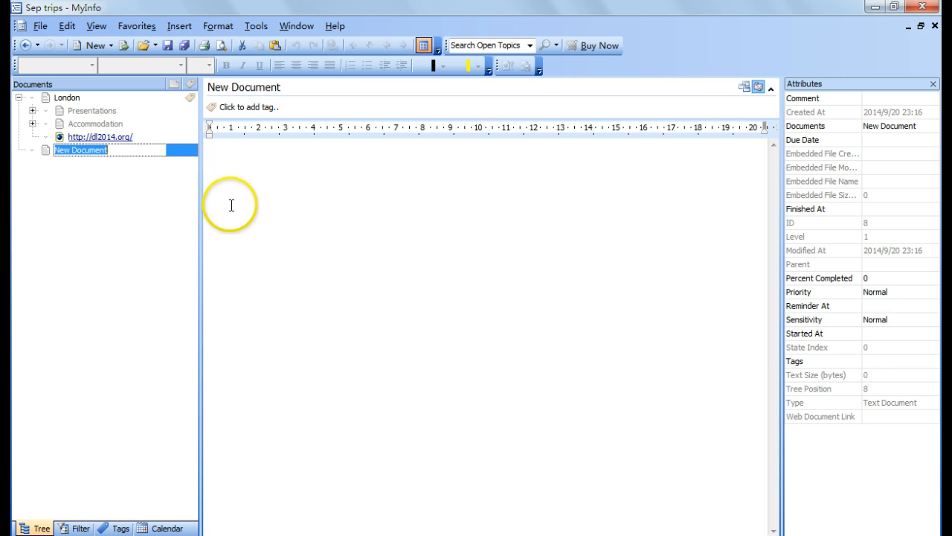
pyautogui.write('Beiji')
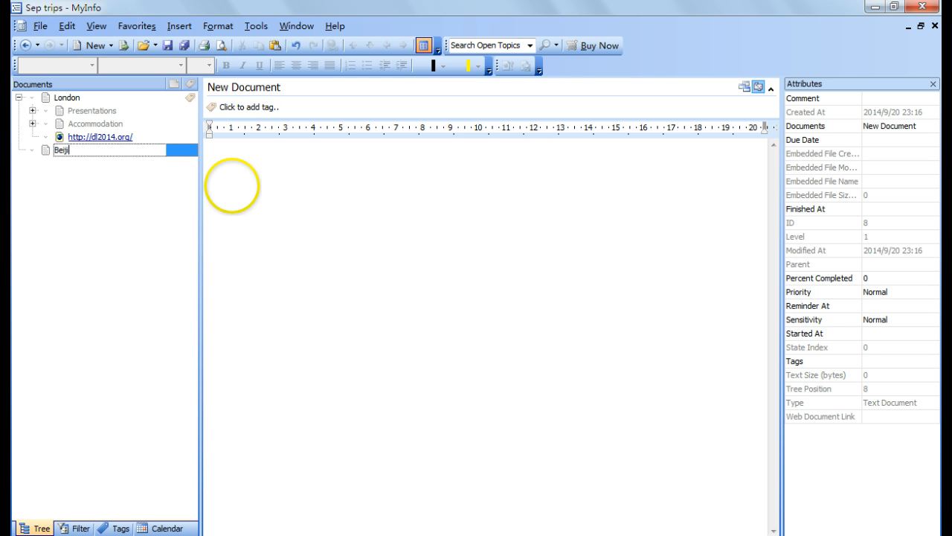
pyautogui.write('ng')
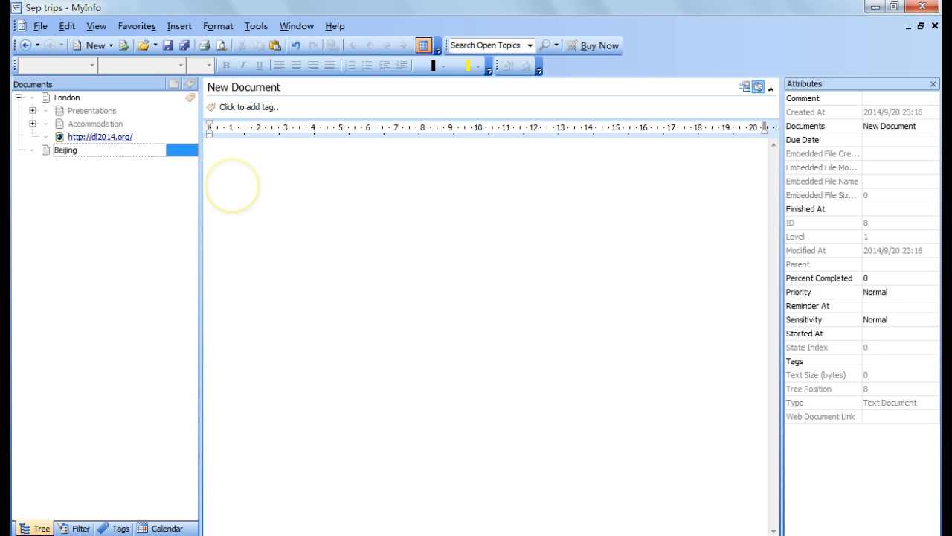
pyautogui.click(334, 230)
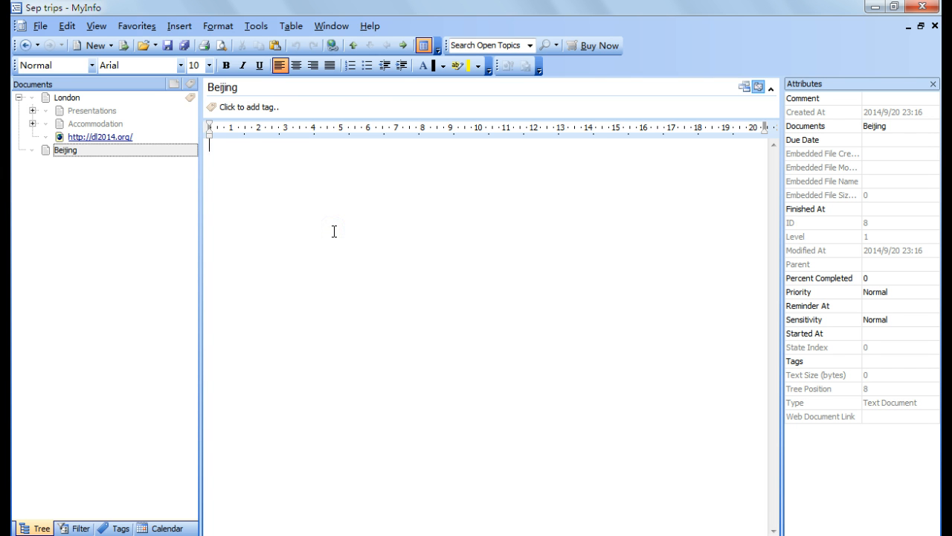
pyautogui.click(259, 207)
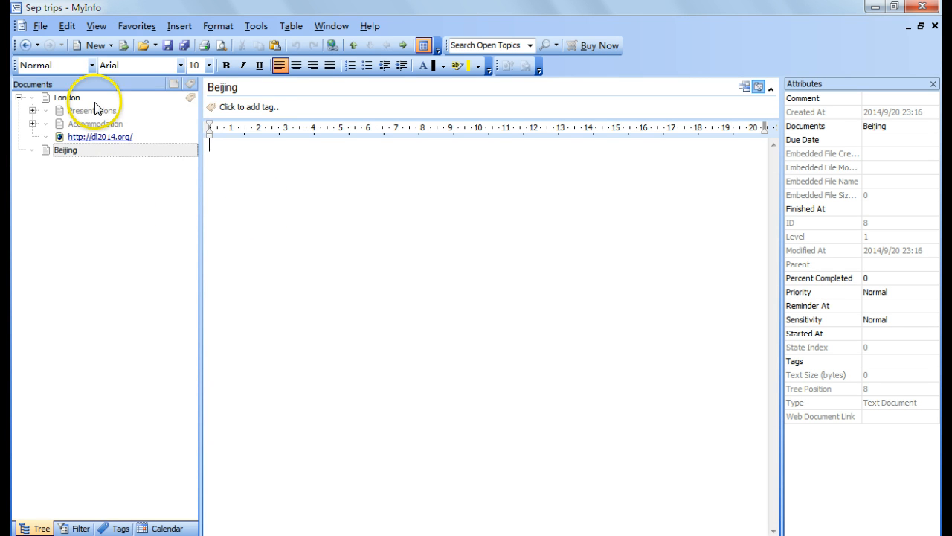
pyautogui.moveTo(190, 98)
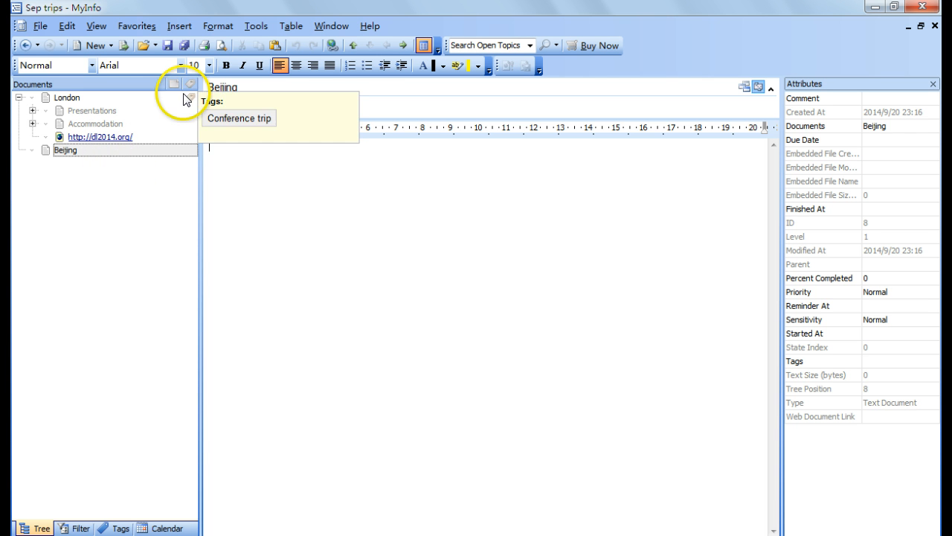
pyautogui.click(267, 218)
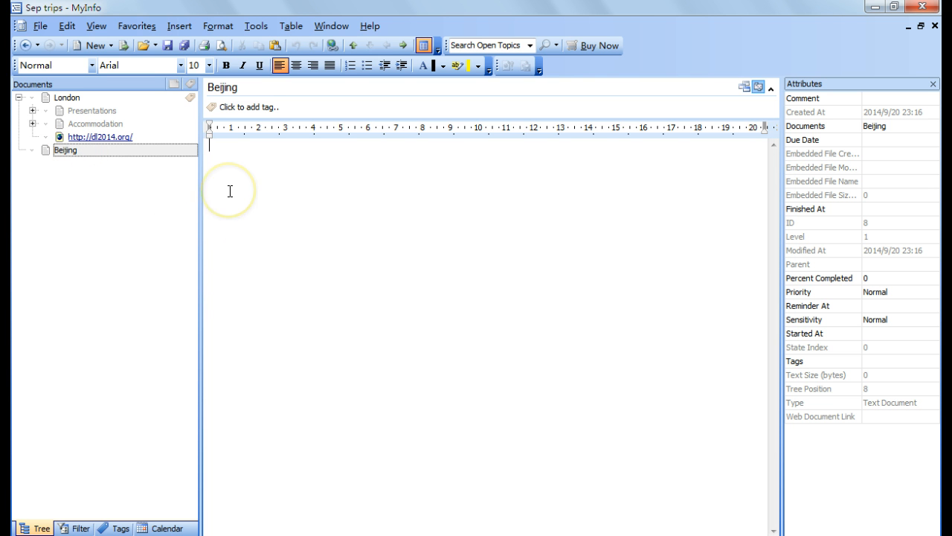
pyautogui.click(276, 202)
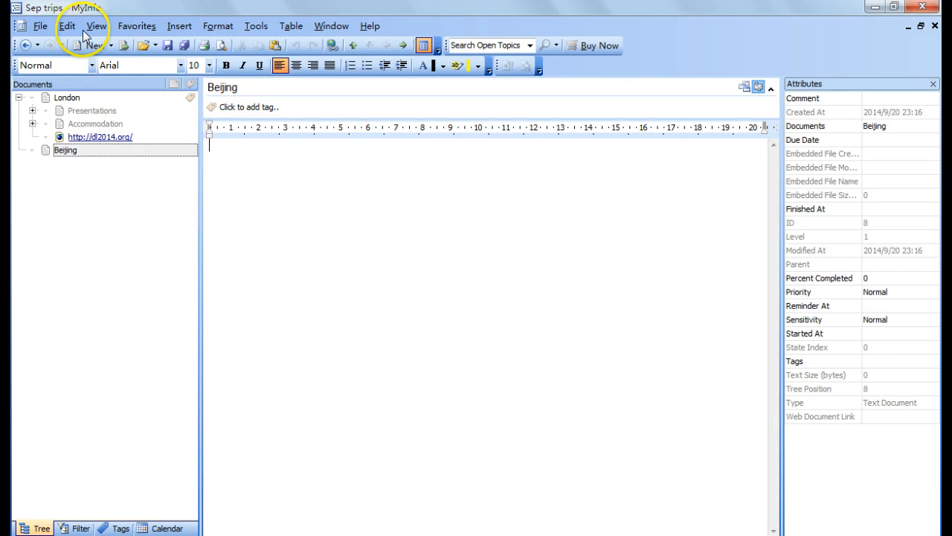
pyautogui.click(40, 26)
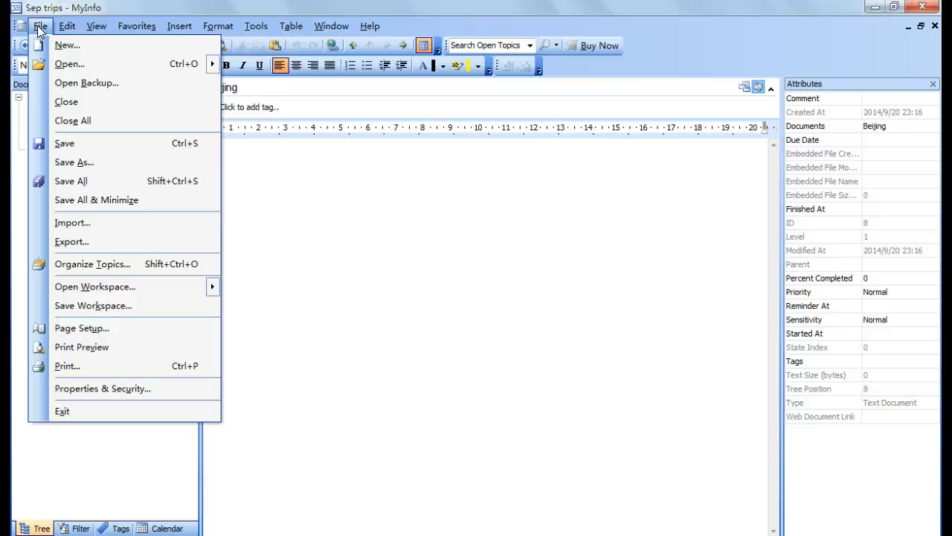
pyautogui.click(339, 260)
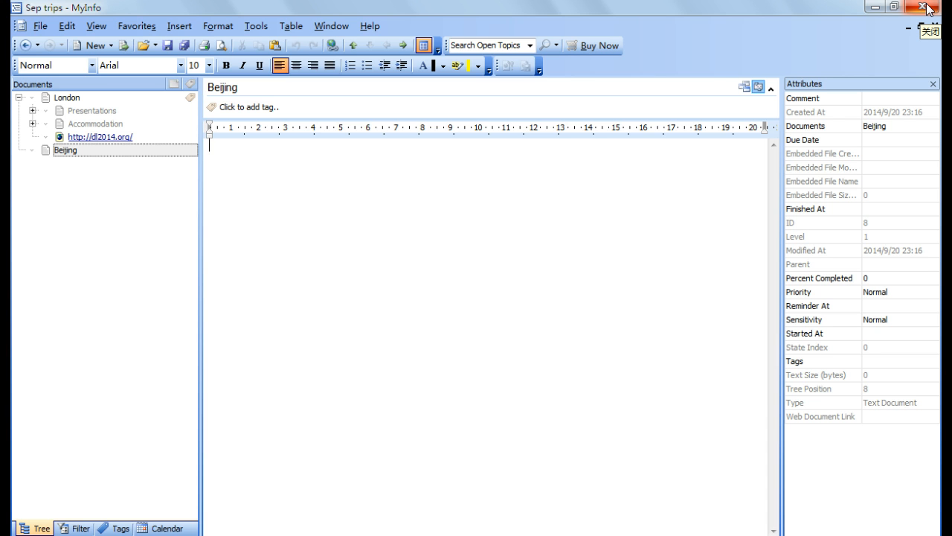
pyautogui.click(41, 28)
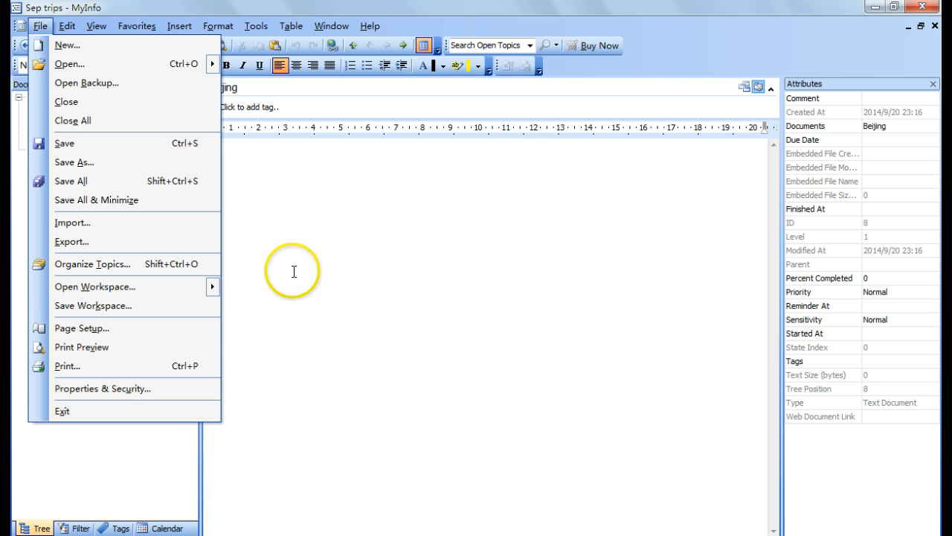
pyautogui.click(284, 226)
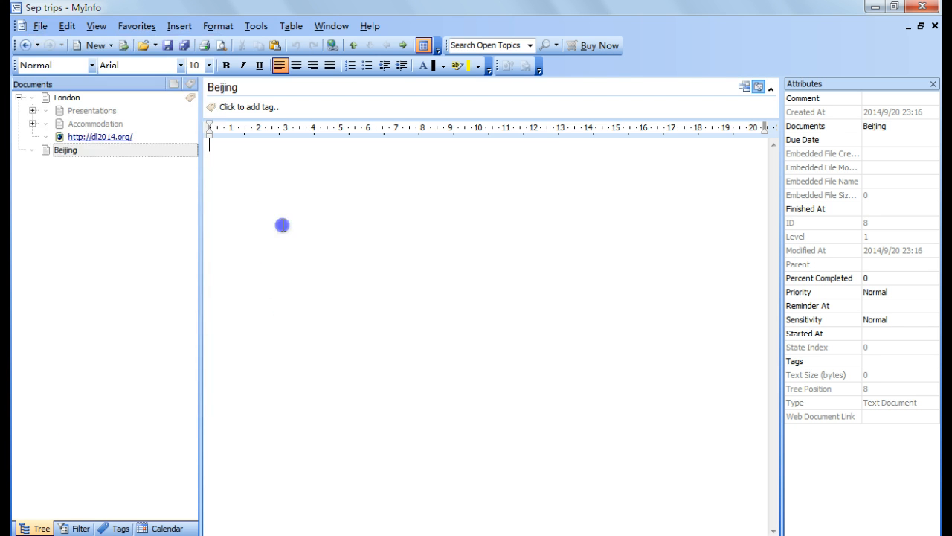